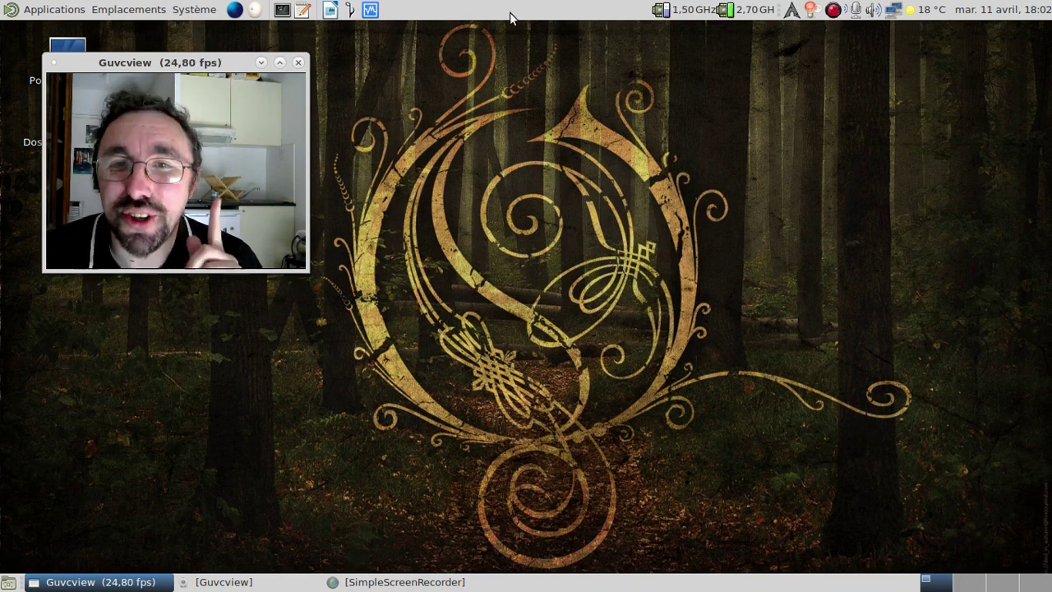
# Launch Compiz Fusion Icon from the accessories applications.
pyautogui.click(70, 11)
pyautogui.moveTo(69, 33)
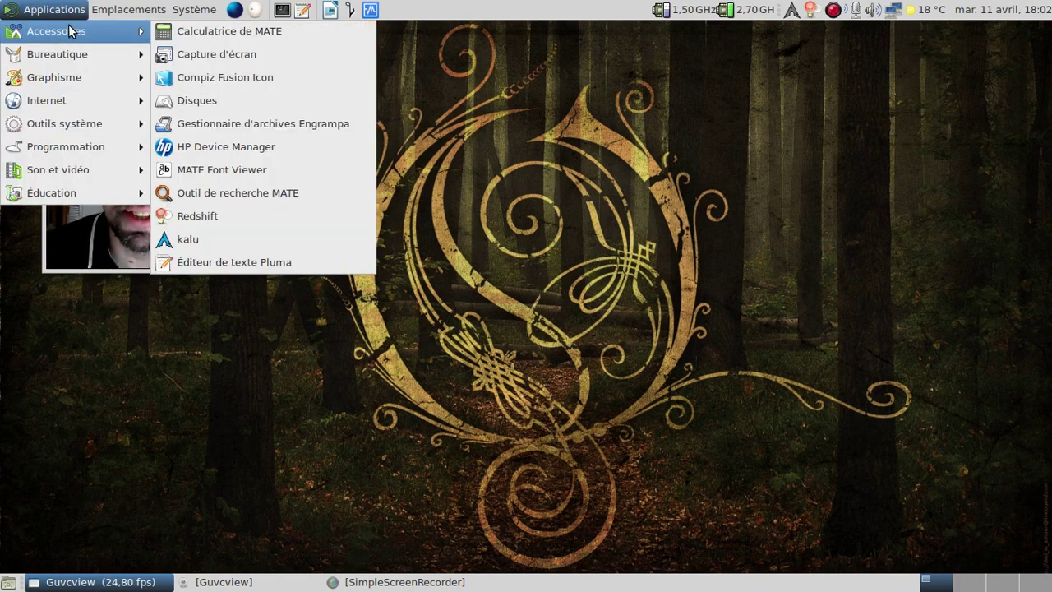
pyautogui.click(231, 57)
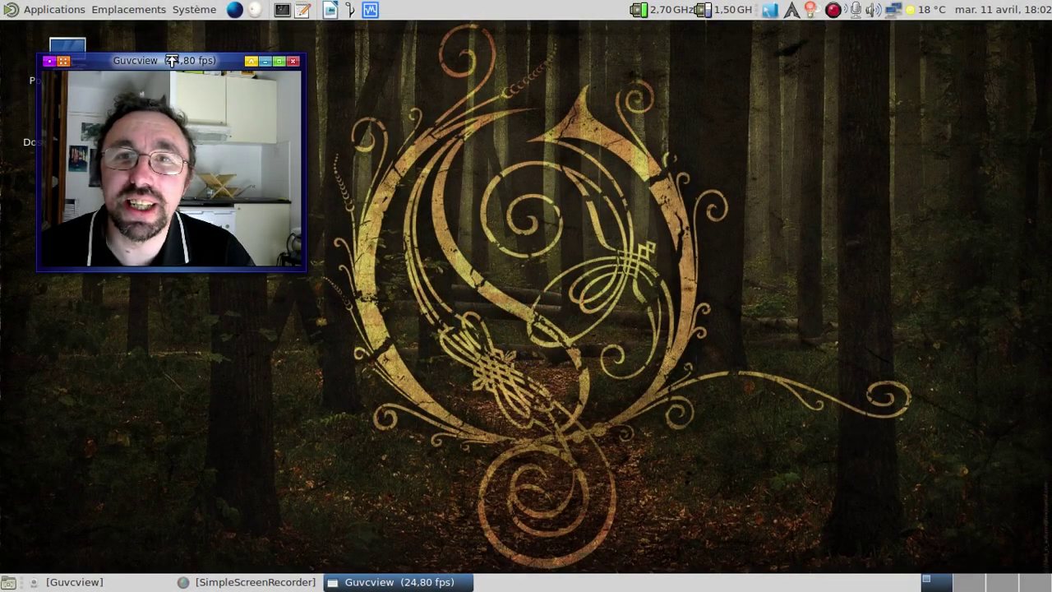
# Test the window effects by moving the Guvcview video window slightly, minimizing it and restoring it.
pyautogui.moveTo(174, 64); pyautogui.dragTo(130, 61)
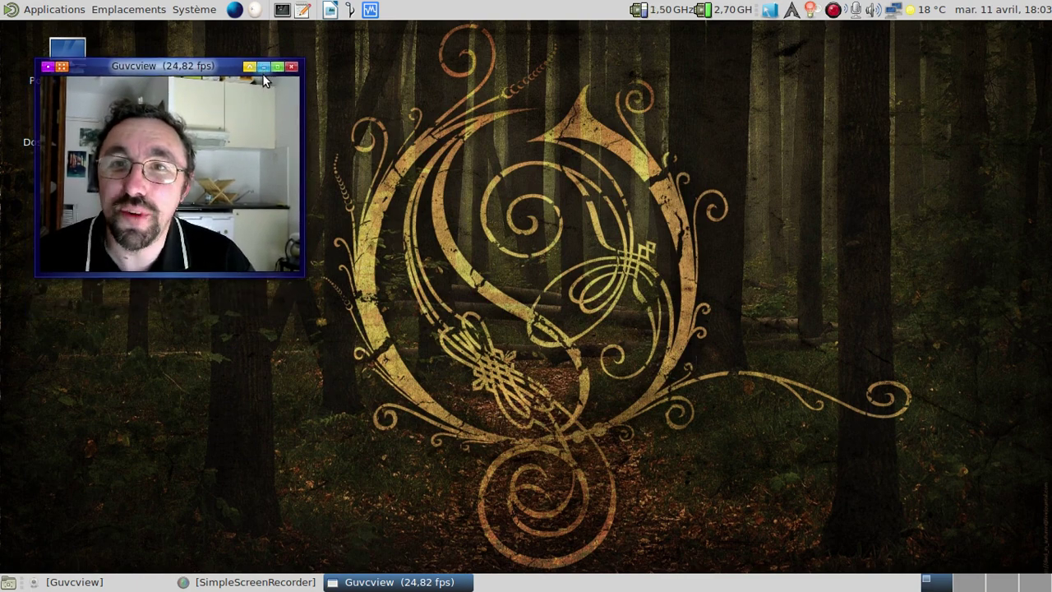
pyautogui.click(261, 71)
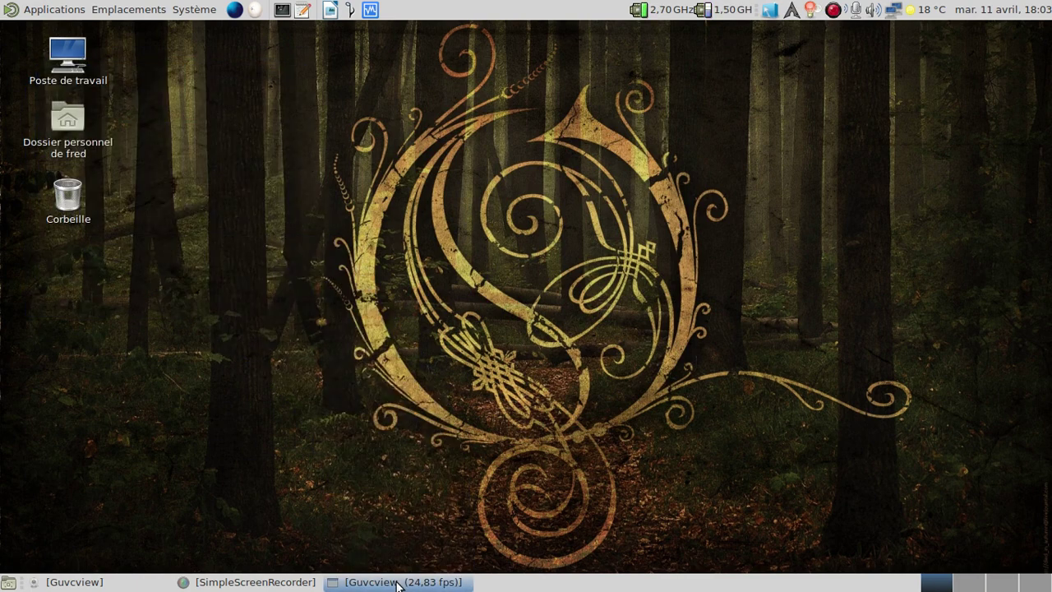
pyautogui.click(398, 583)
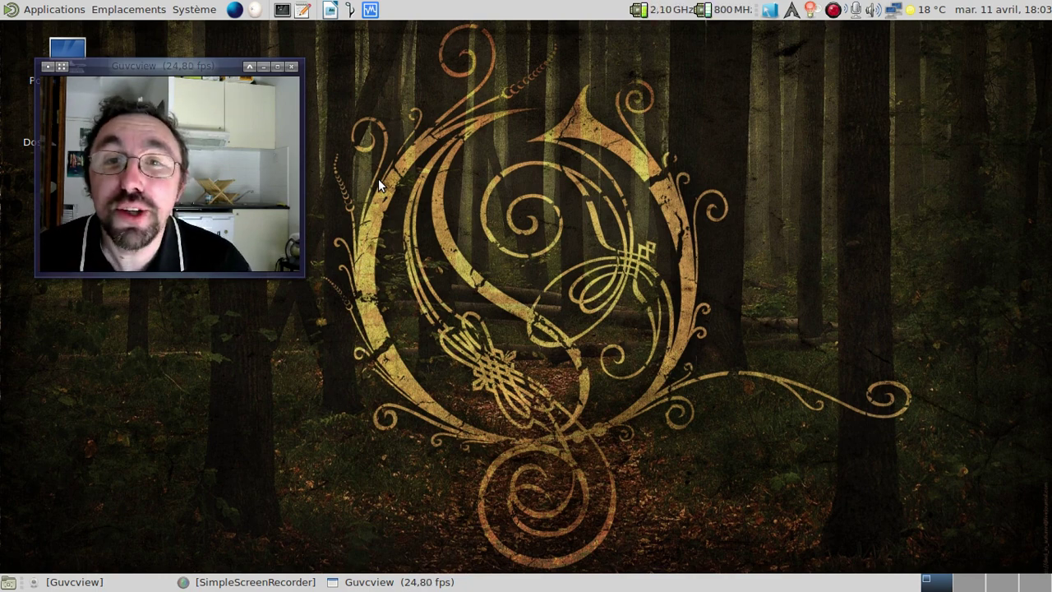
pyautogui.moveTo(376, 181); pyautogui.dragTo(292, 234)
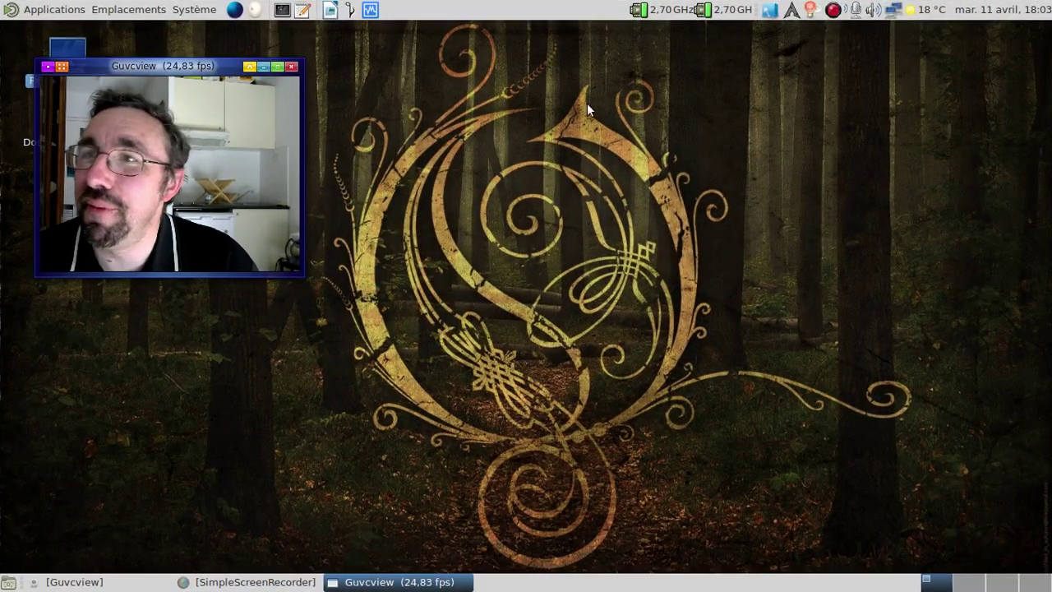
# Open the CompizConfig settings manager, dismiss its caution notice and move its window higher on the desktop.
pyautogui.click(768, 11)
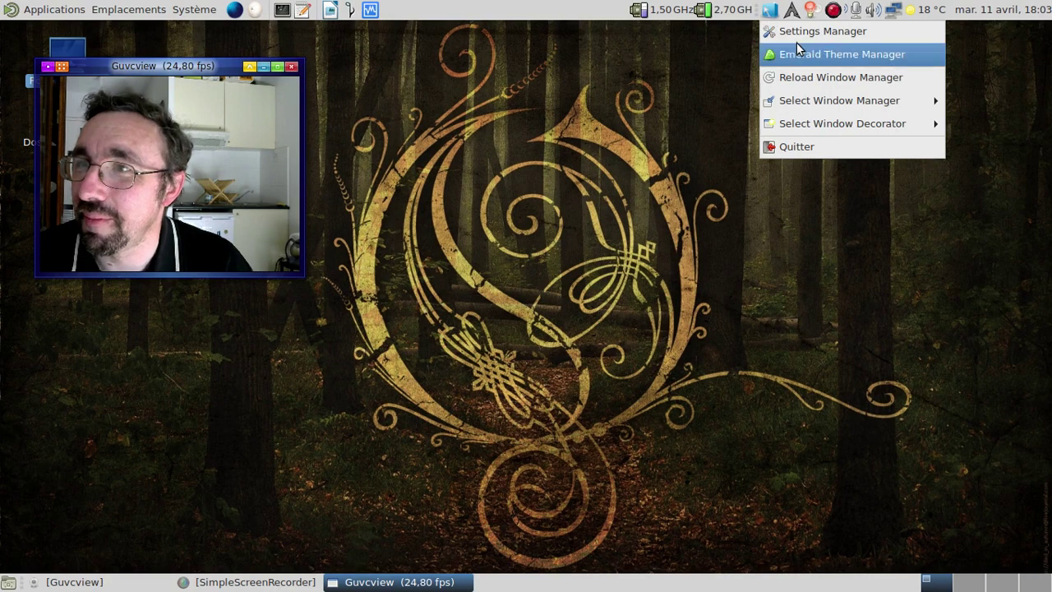
pyautogui.click(796, 31)
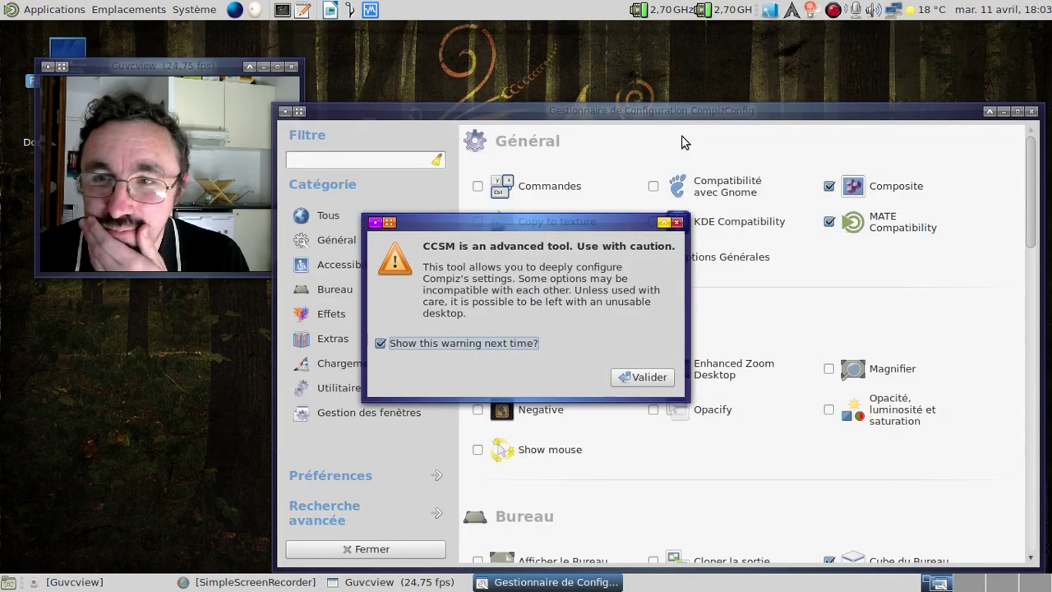
pyautogui.click(650, 374)
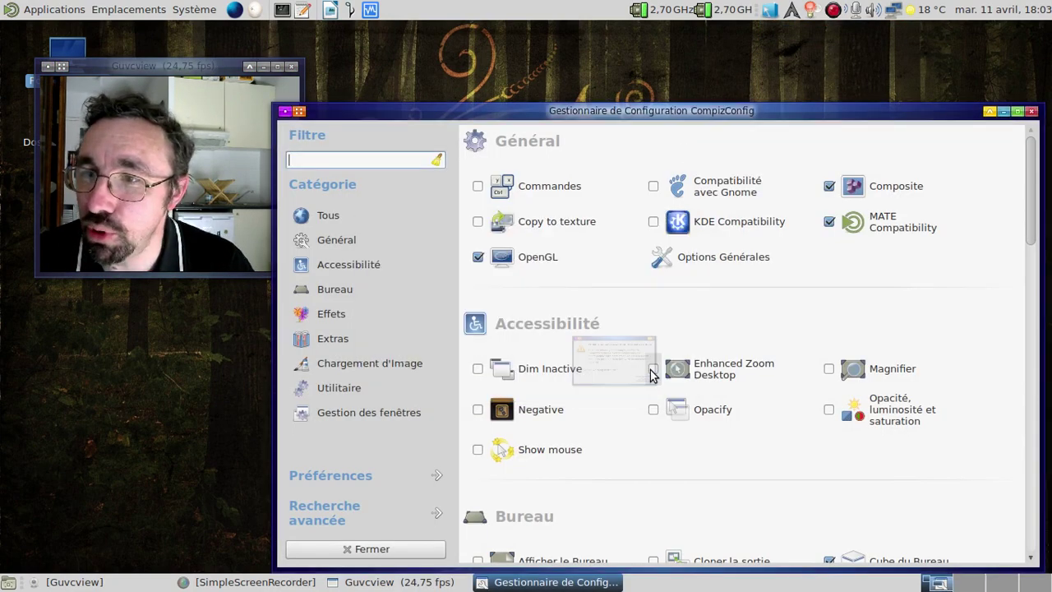
pyautogui.moveTo(633, 112); pyautogui.dragTo(559, 66)
# Enable the Wizard plugin among the effects and open its general settings to check the Toggle binding.
pyautogui.scroll(-4, 771, 321)
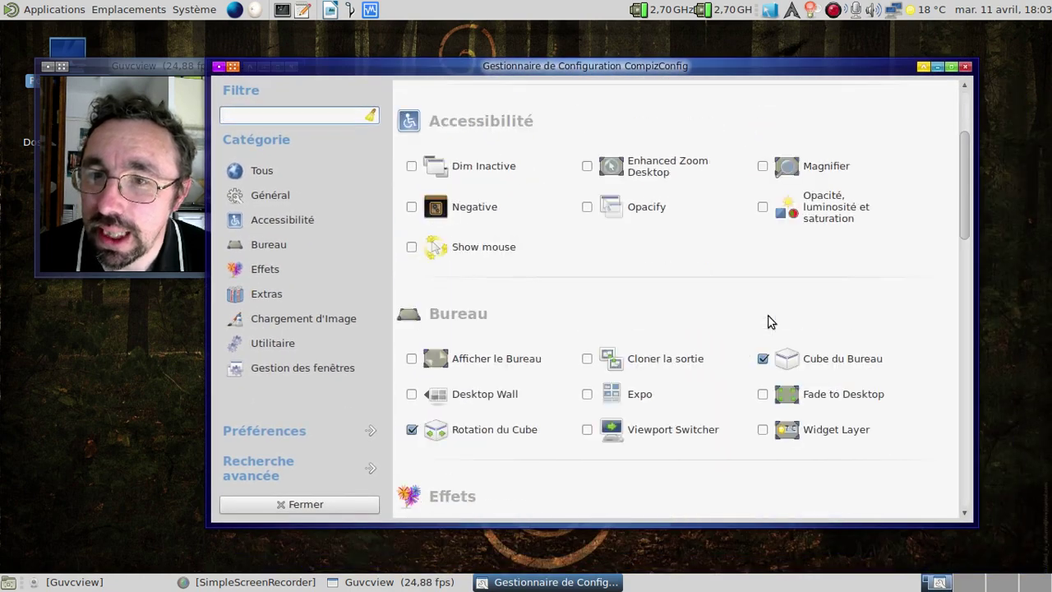
pyautogui.scroll(-3, 771, 322)
pyautogui.scroll(-3, 771, 322)
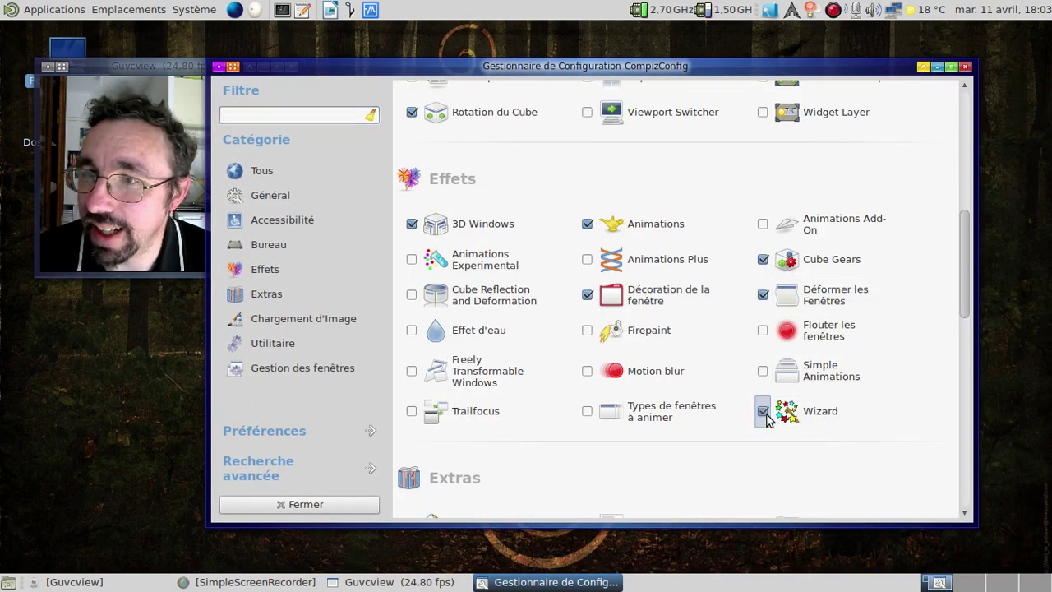
pyautogui.click(827, 419)
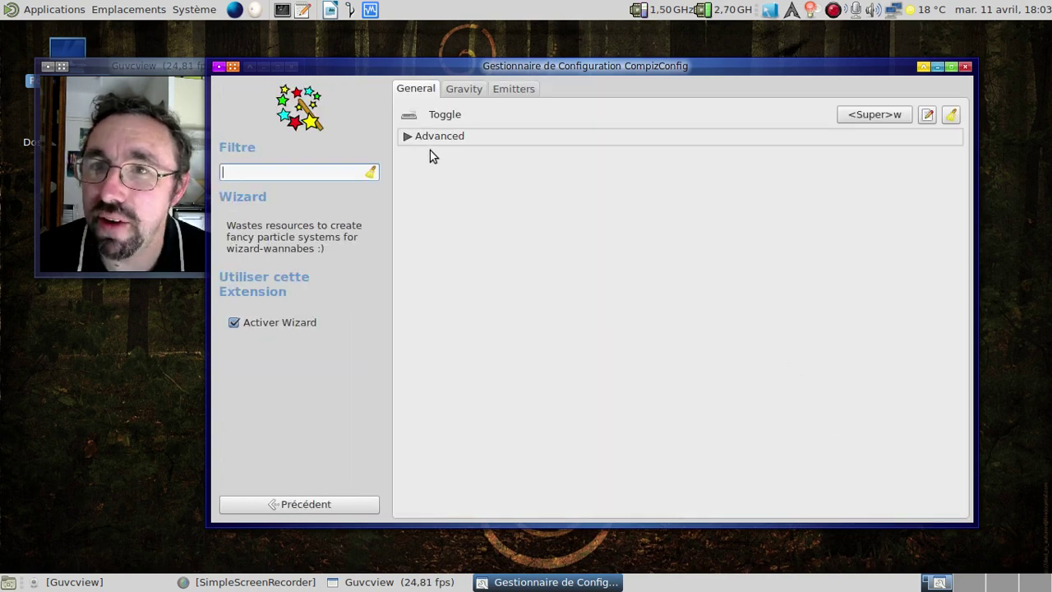
pyautogui.click(405, 136)
pyautogui.click(405, 136)
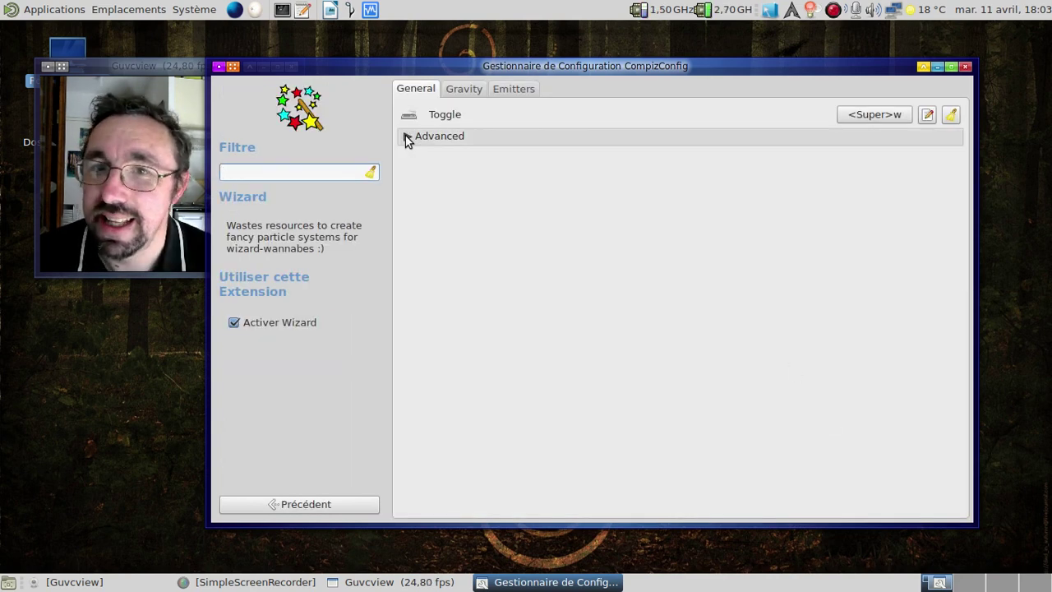
# Turn the Wizard particle effect on and off on the desktop, and return to the plugin list.
pyautogui.press('super+w')
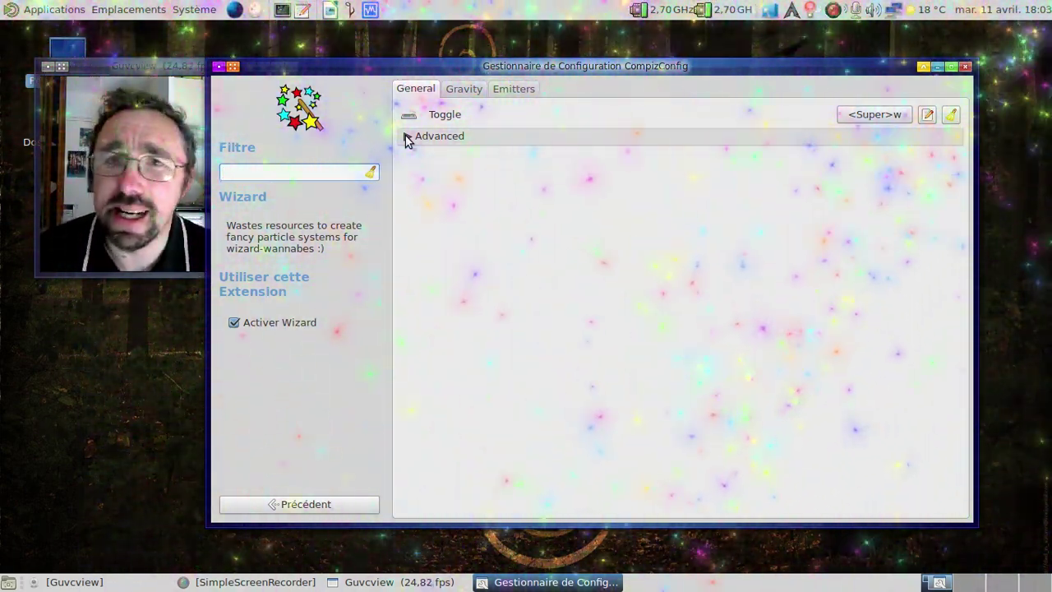
pyautogui.press('super+w')
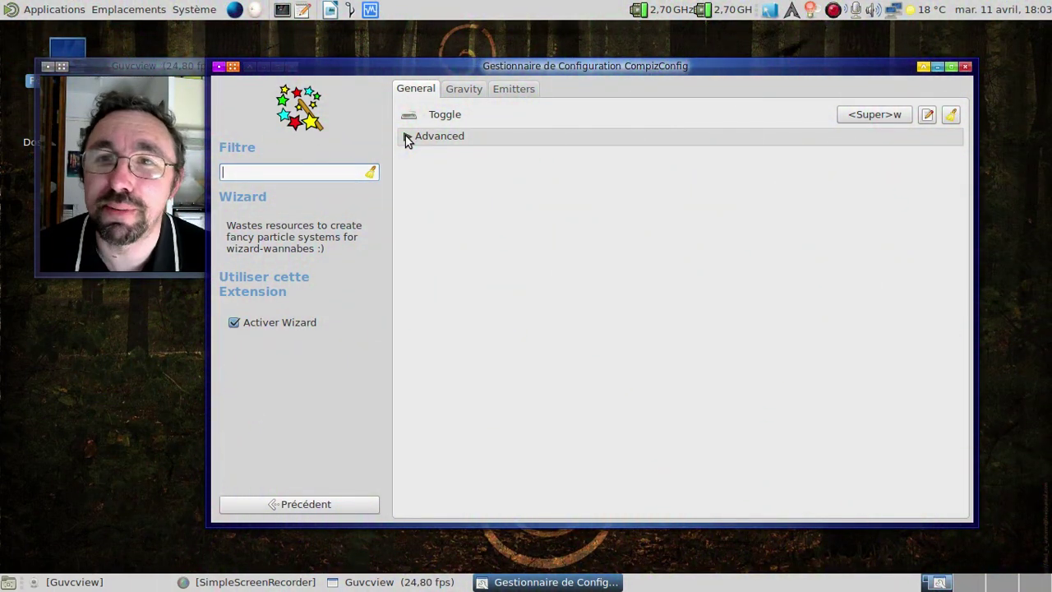
pyautogui.click(312, 506)
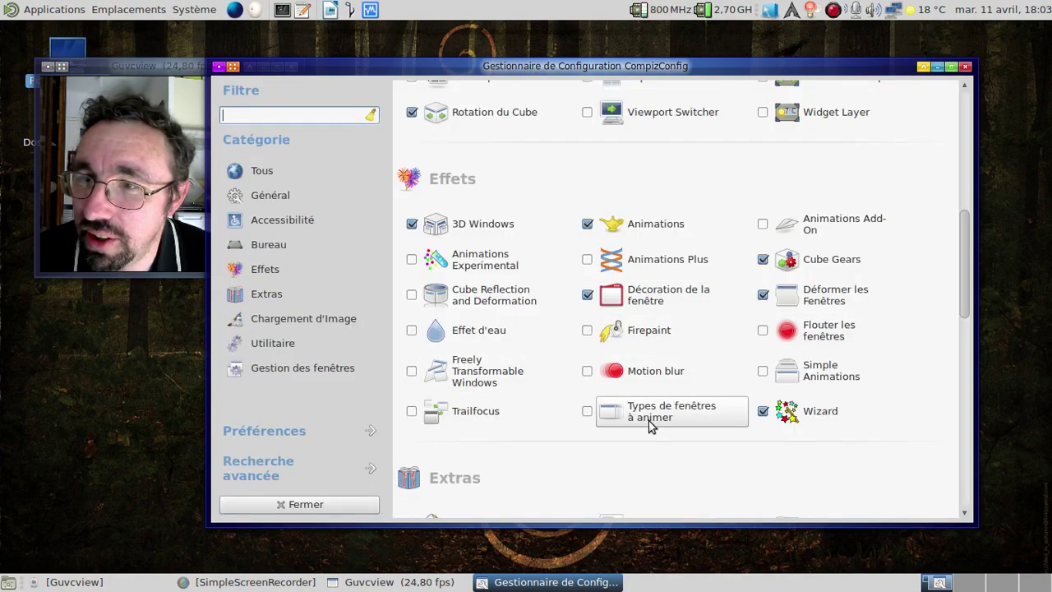
# Review the Animations plugin's settings for opening, closing, minimizing, unminimizing and shading windows.
pyautogui.click(658, 222)
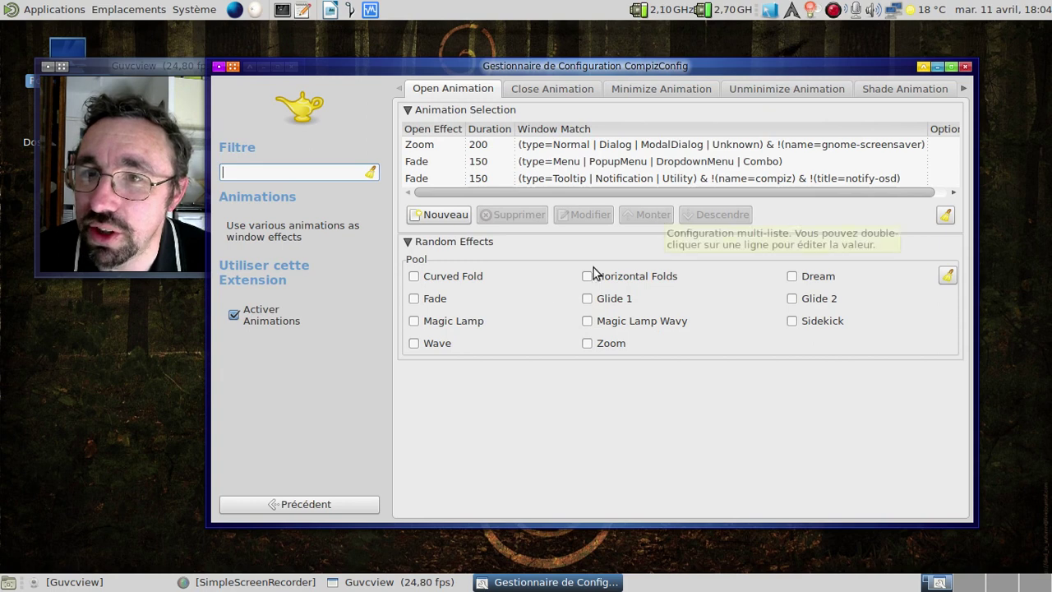
pyautogui.click(545, 90)
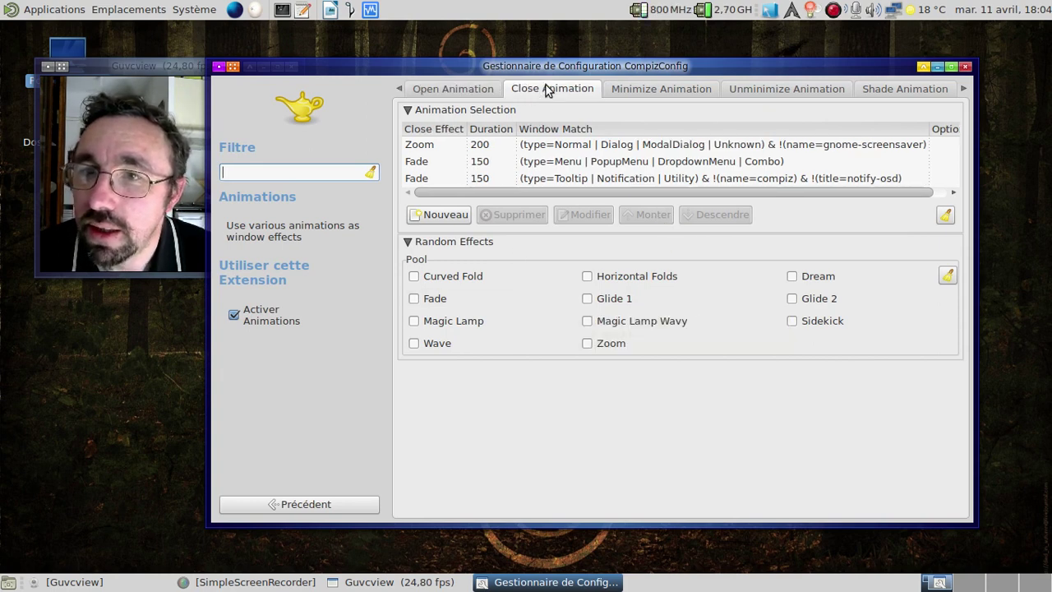
pyautogui.click(658, 95)
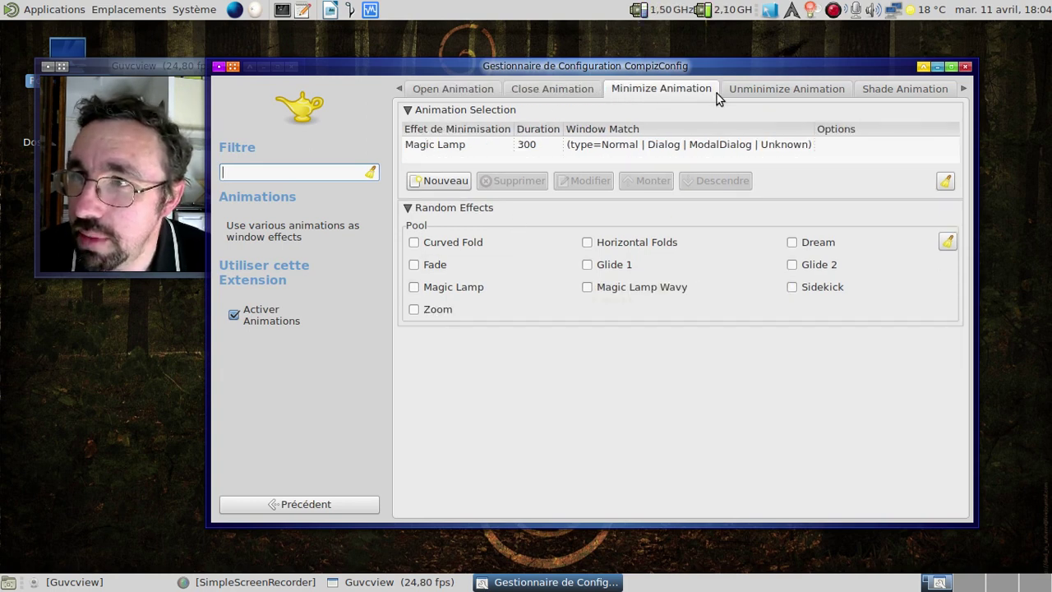
pyautogui.click(775, 92)
pyautogui.click(884, 91)
pyautogui.click(438, 95)
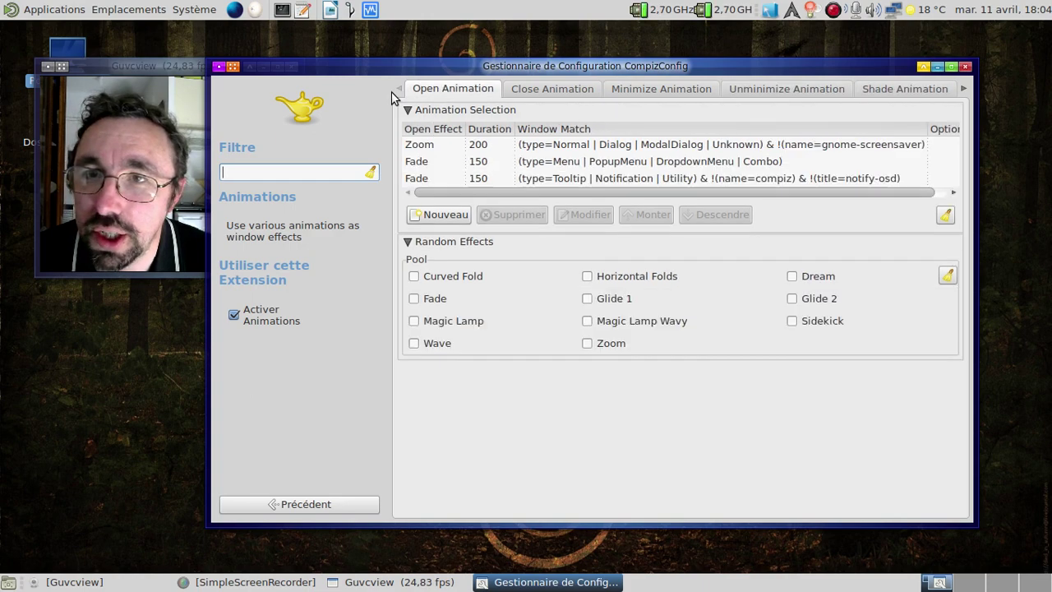
# Enable the Effet d'eau plugin, review its bindings and rain settings, and return to the plugin list.
pyautogui.click(285, 506)
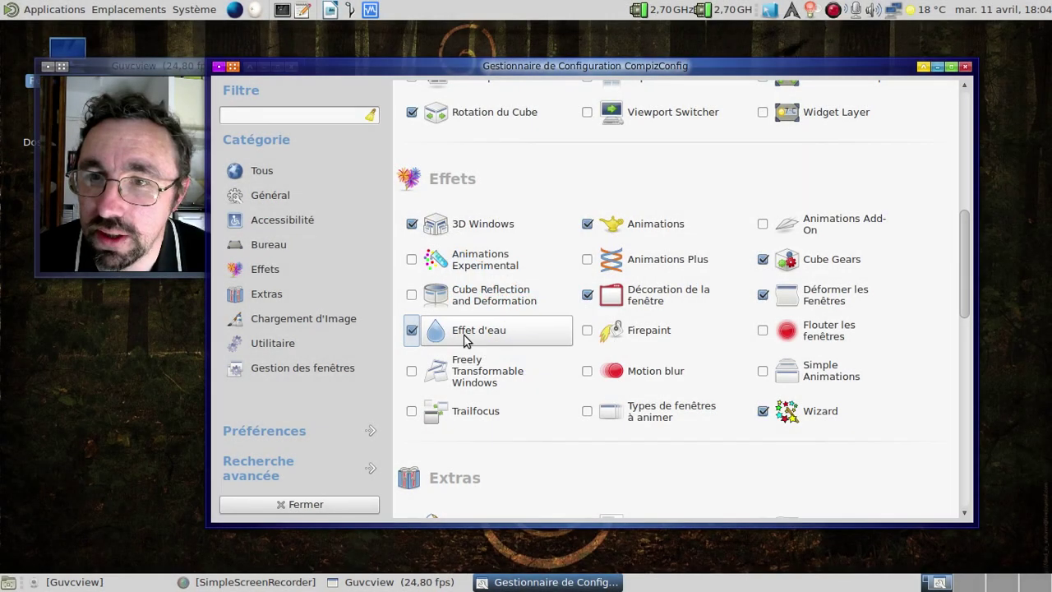
pyautogui.click(461, 339)
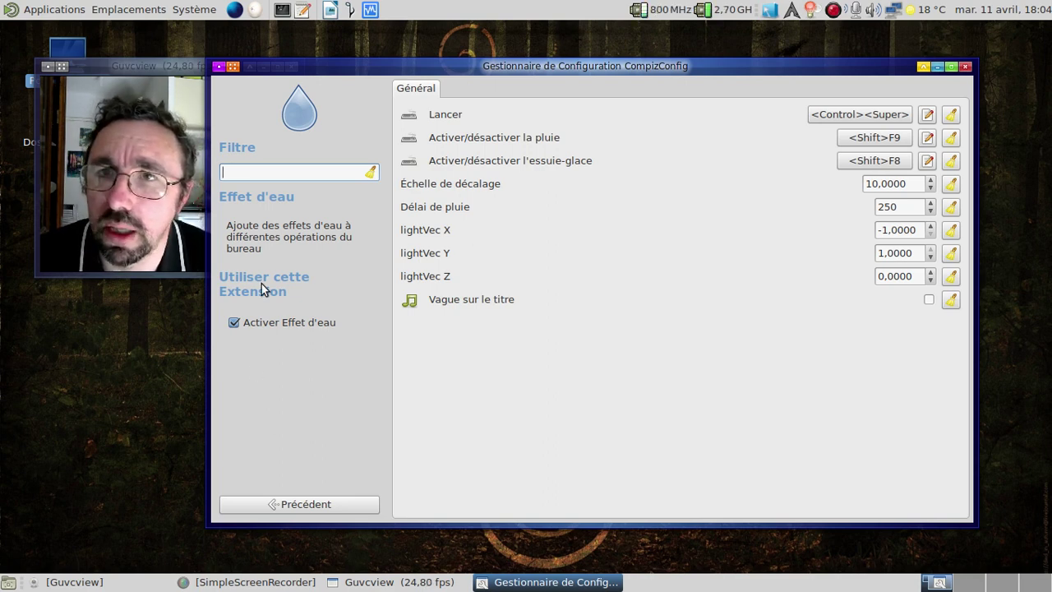
pyautogui.moveTo(475, 65); pyautogui.dragTo(368, 67)
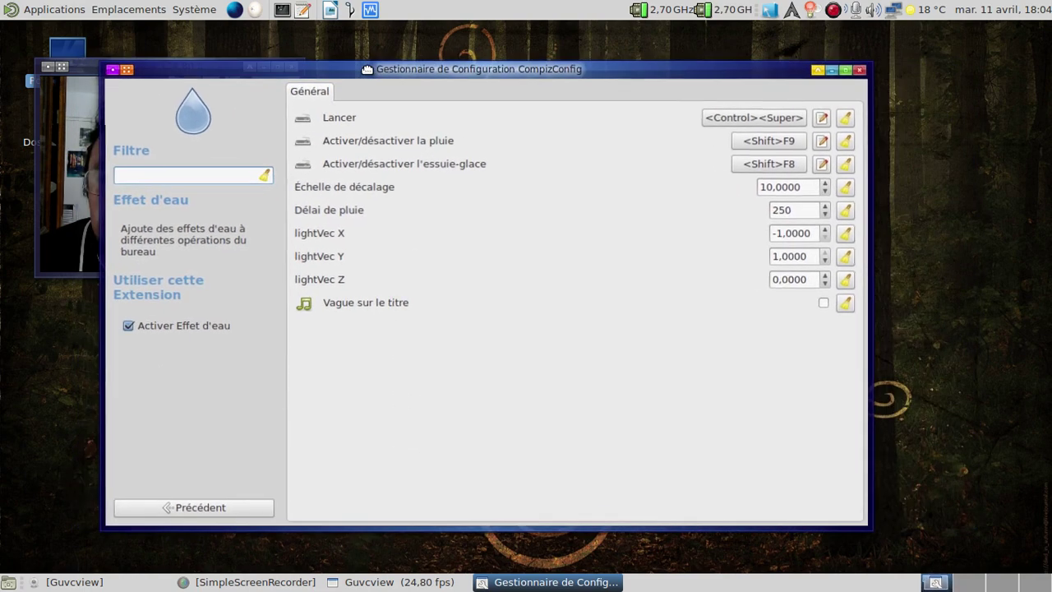
pyautogui.click(169, 508)
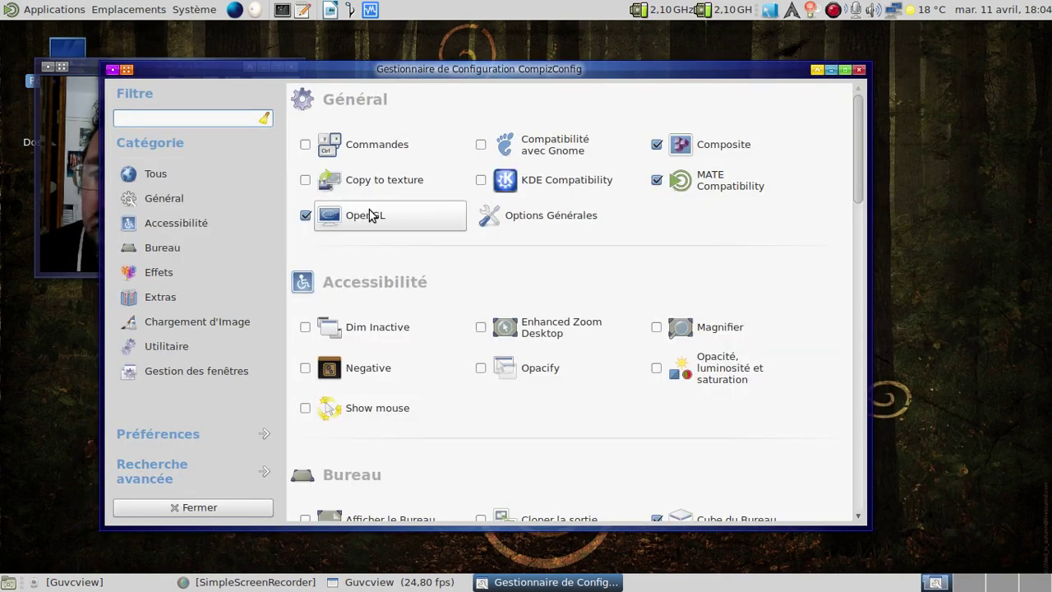
# Cycle through the open windows with the application switcher and bring the CompizConfig window back into focus.
pyautogui.hotkey('alt', 'Tab')
pyautogui.hotkey('alt', 'Tab')
pyautogui.hotkey('alt', 'Tab')
pyautogui.hotkey('alt', 'Tab')
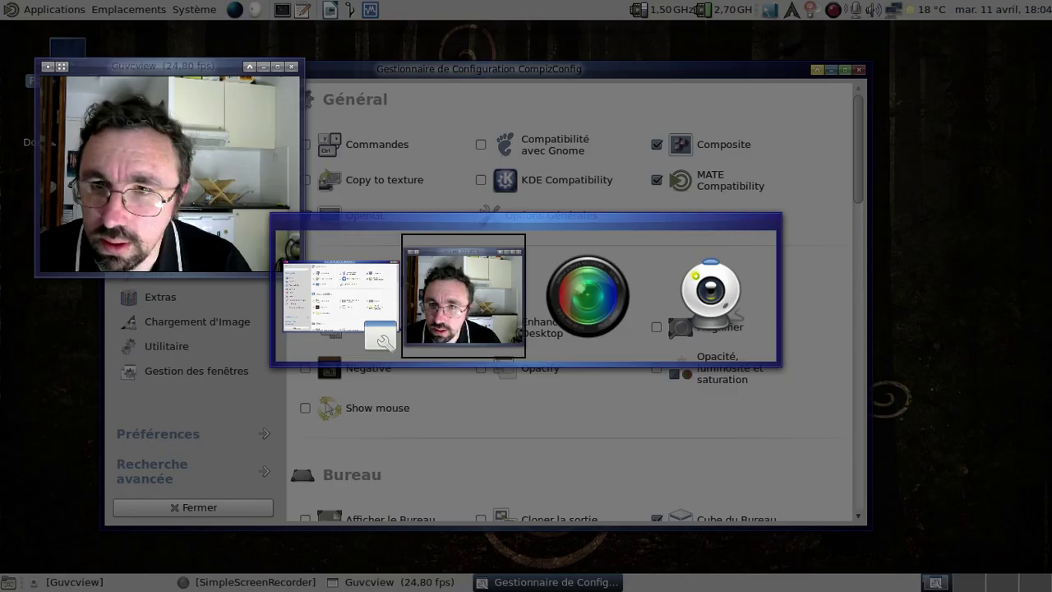
pyautogui.hotkey('alt', 'Tab')
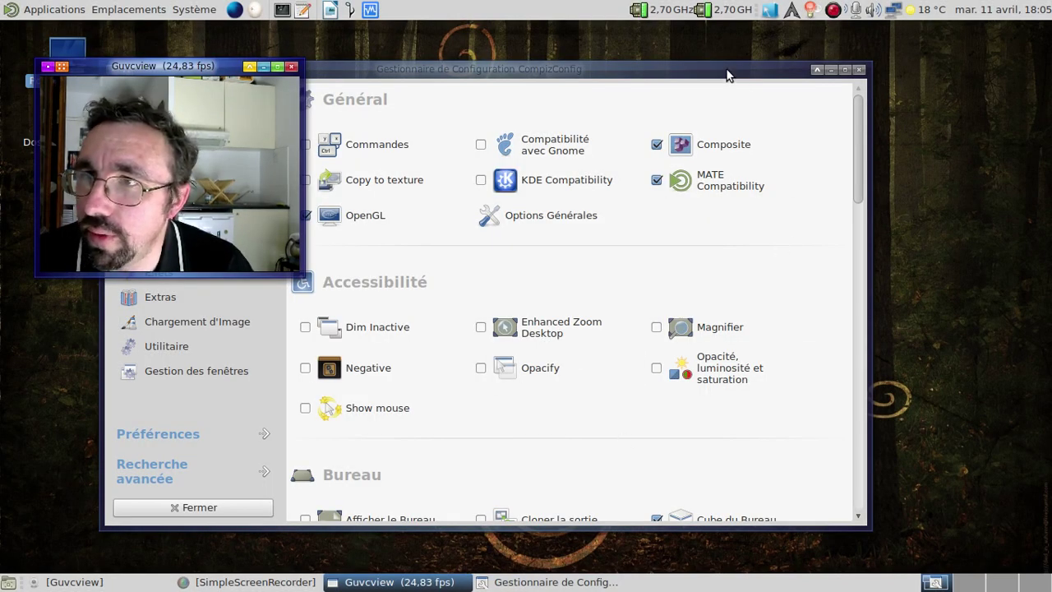
pyautogui.click(720, 259)
# Enable Shift Switcher under Gestion des fenêtres, resolving its conflicts by disabling Ring Switcher's conflicting window key actions.
pyautogui.scroll(-5, 719, 258)
pyautogui.scroll(-10, 720, 258)
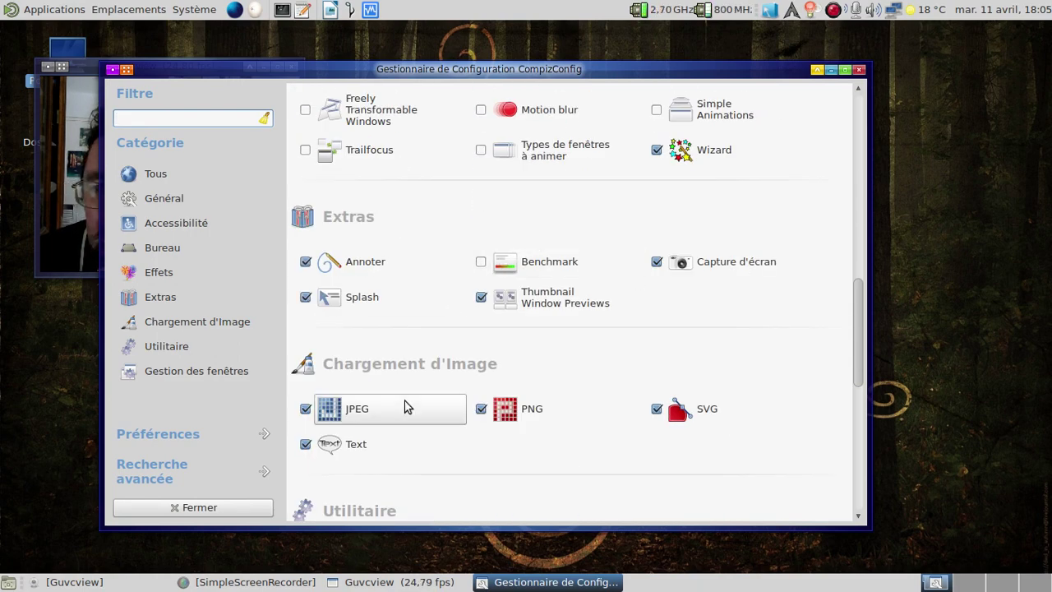
pyautogui.scroll(-3, 404, 407)
pyautogui.scroll(-6, 404, 406)
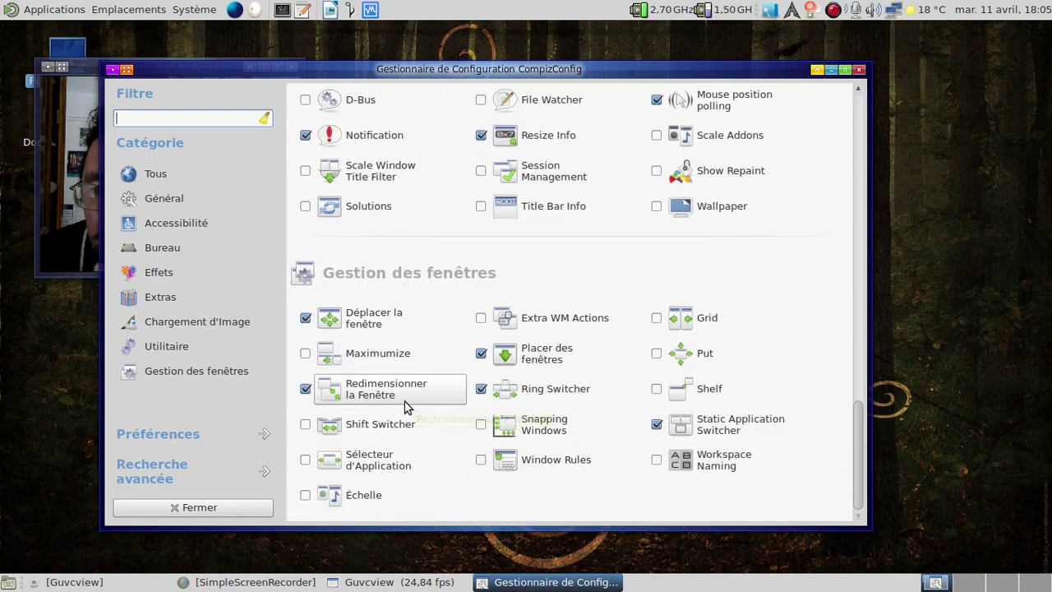
pyautogui.click(306, 424)
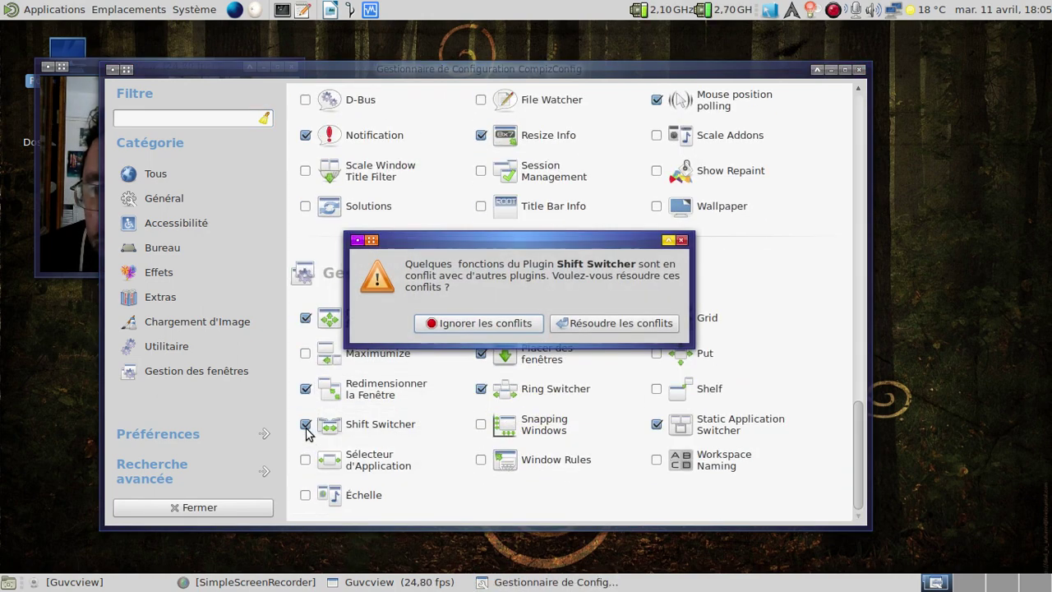
pyautogui.click(634, 325)
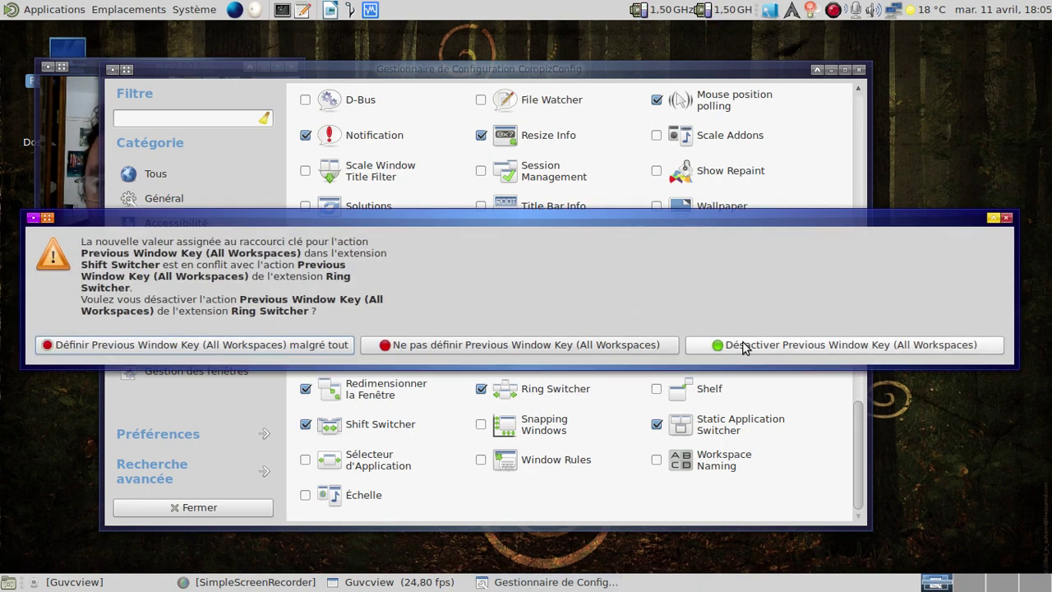
pyautogui.click(800, 350)
pyautogui.click(799, 348)
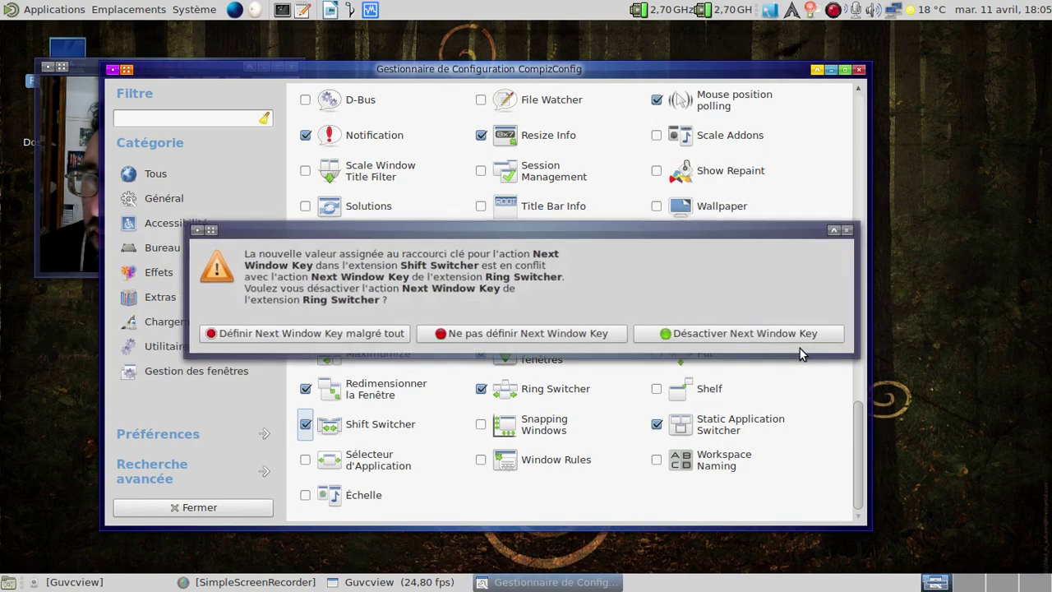
pyautogui.click(792, 337)
pyautogui.click(792, 337)
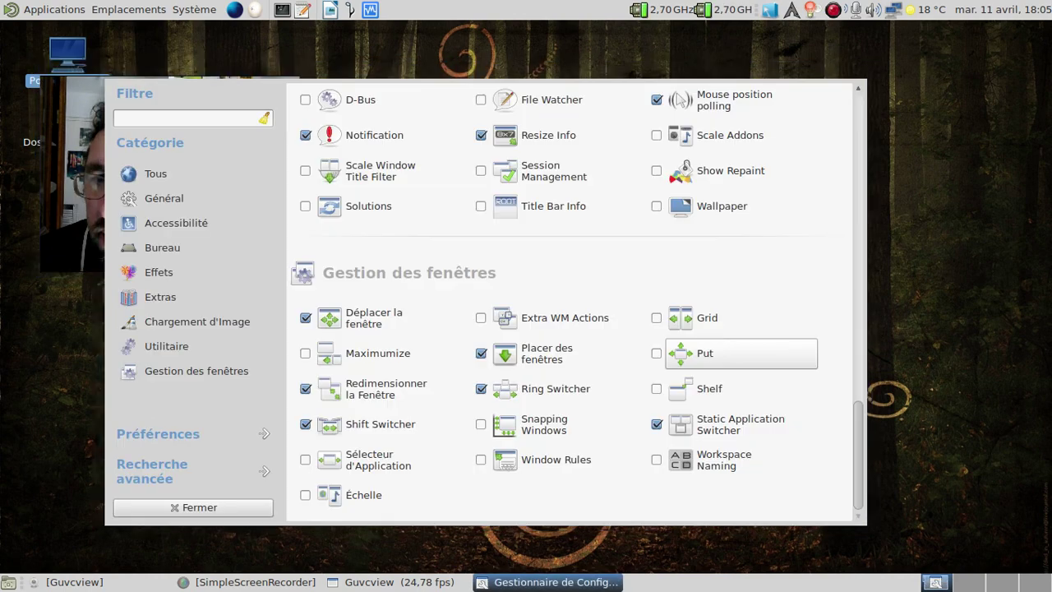
# Reload the window manager and try the window switcher by switching to the Guvcview controls window.
pyautogui.click(770, 10)
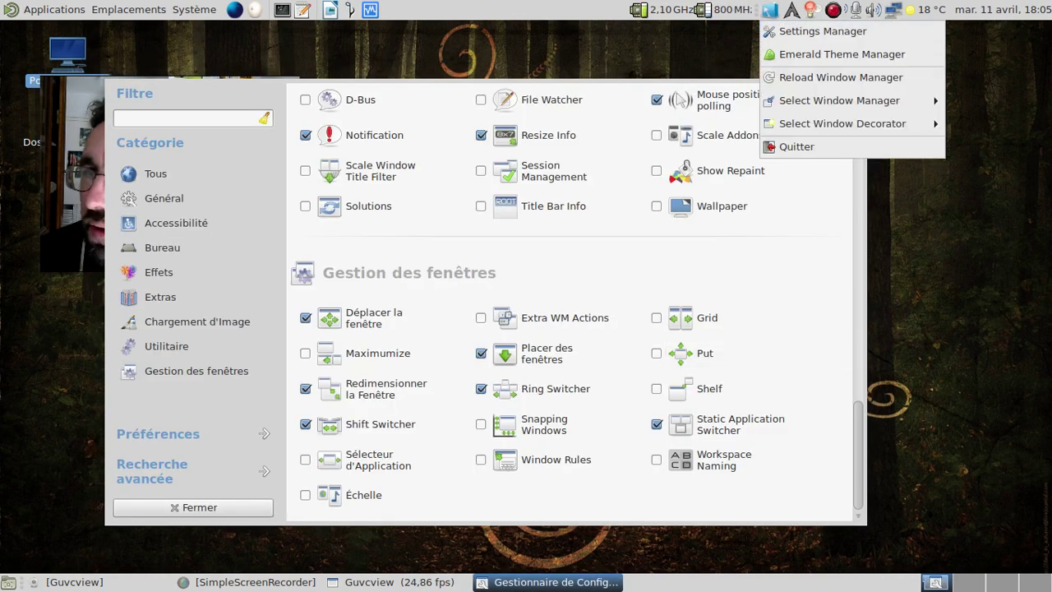
pyautogui.click(815, 79)
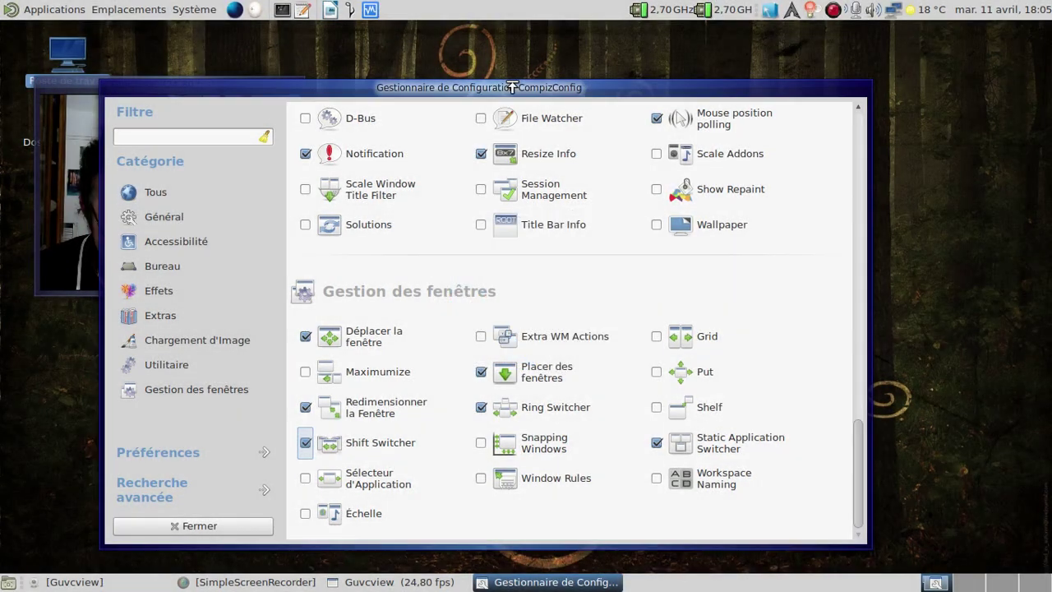
pyautogui.hotkey('alt', 'Tab')
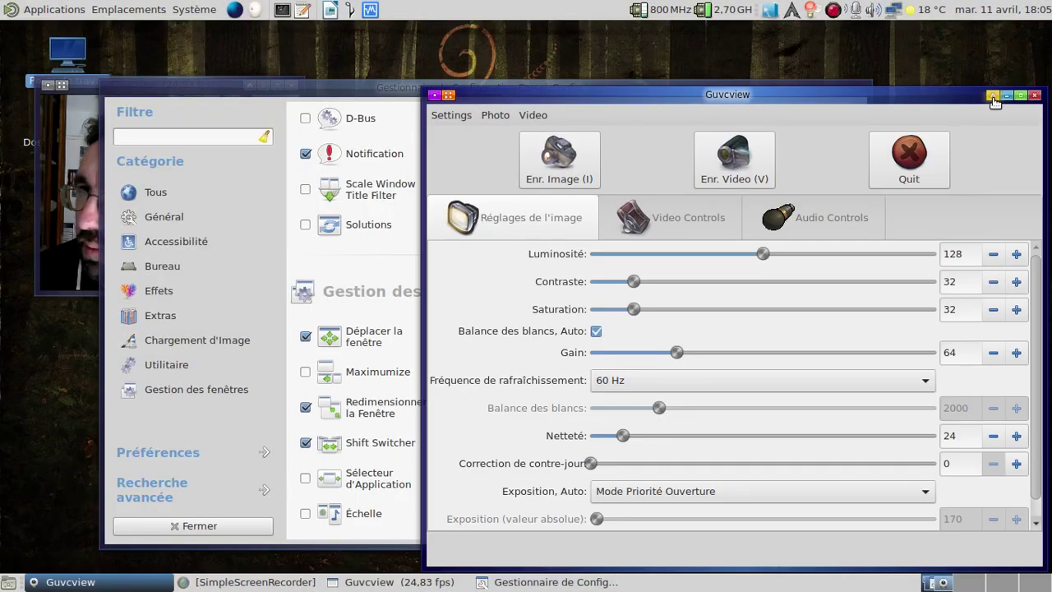
# Roll the Guvcview controls window up and back down, and minimise it.
pyautogui.click(992, 96)
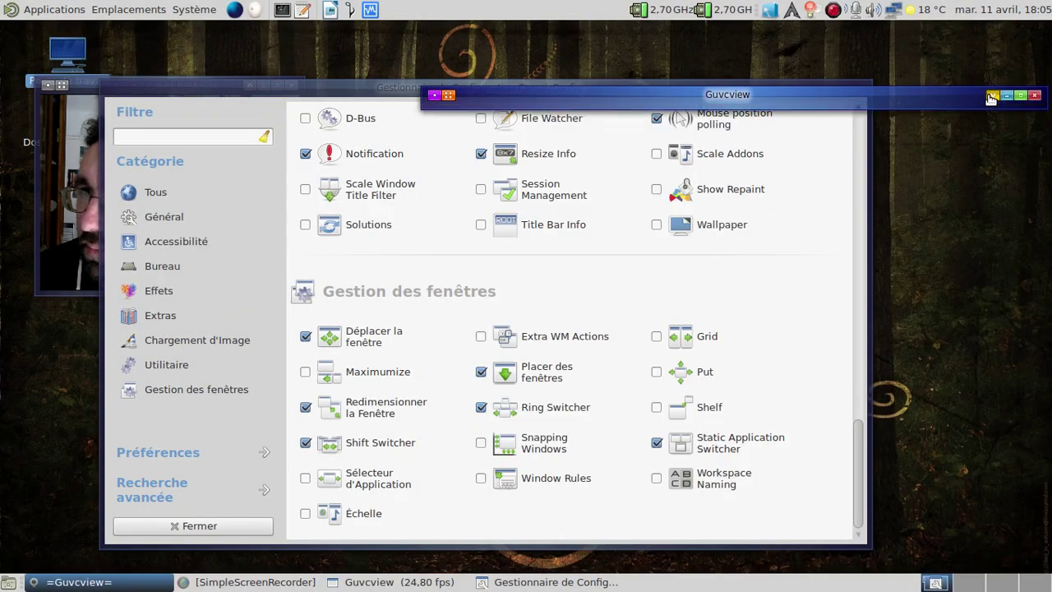
pyautogui.click(995, 96)
pyautogui.click(1005, 96)
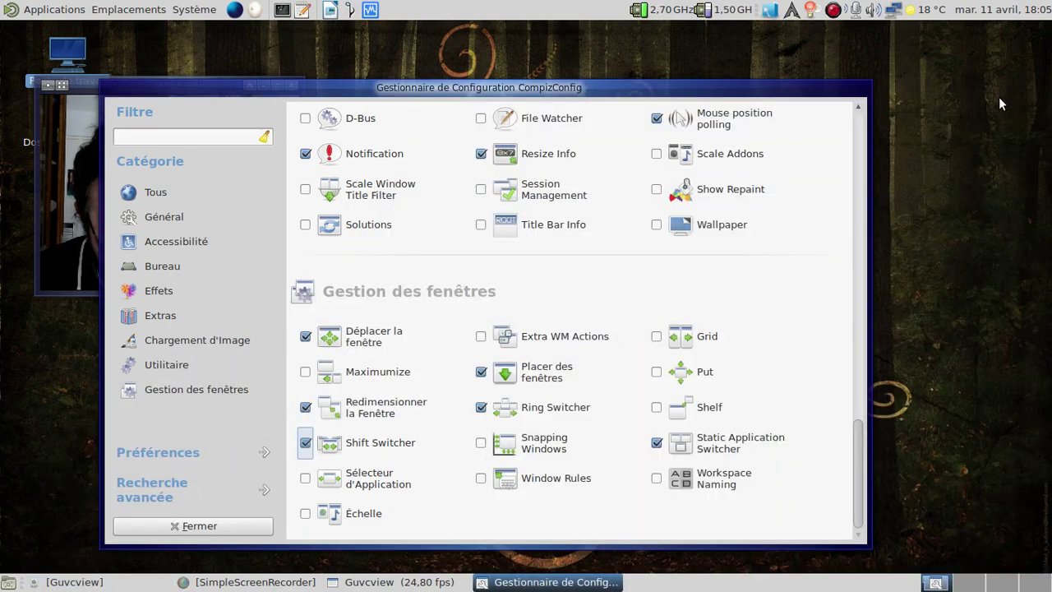
pyautogui.hotkey('alt', 'shift', 'Tab')
pyautogui.hotkey('alt', 'shift', 'Tab')
pyautogui.press('Escape')
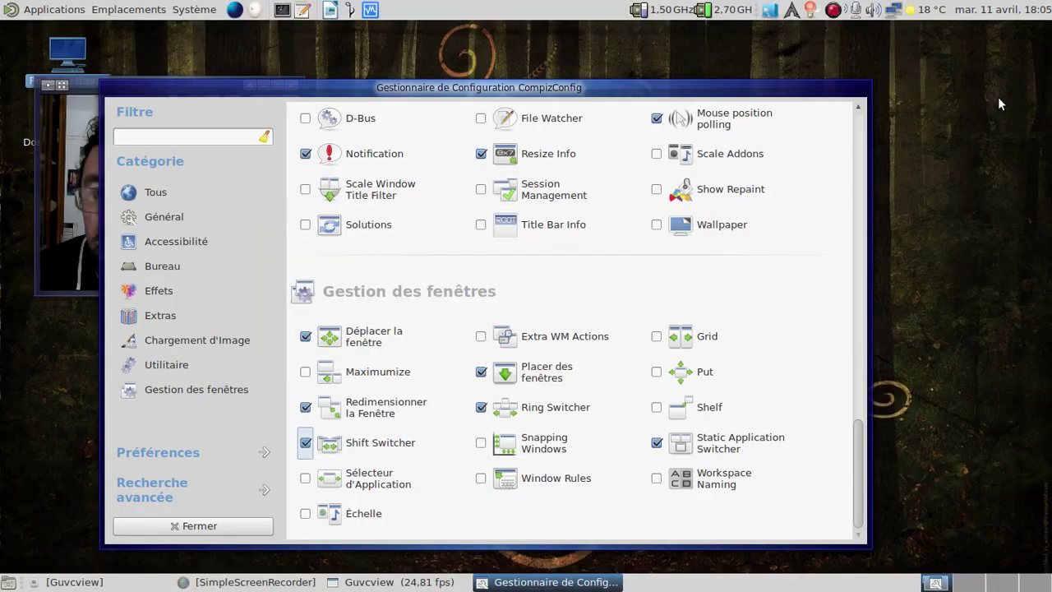
# Open the Shift Switcher settings and flip through the open windows in its cover view using the assigned Initiate Key.
pyautogui.click(376, 448)
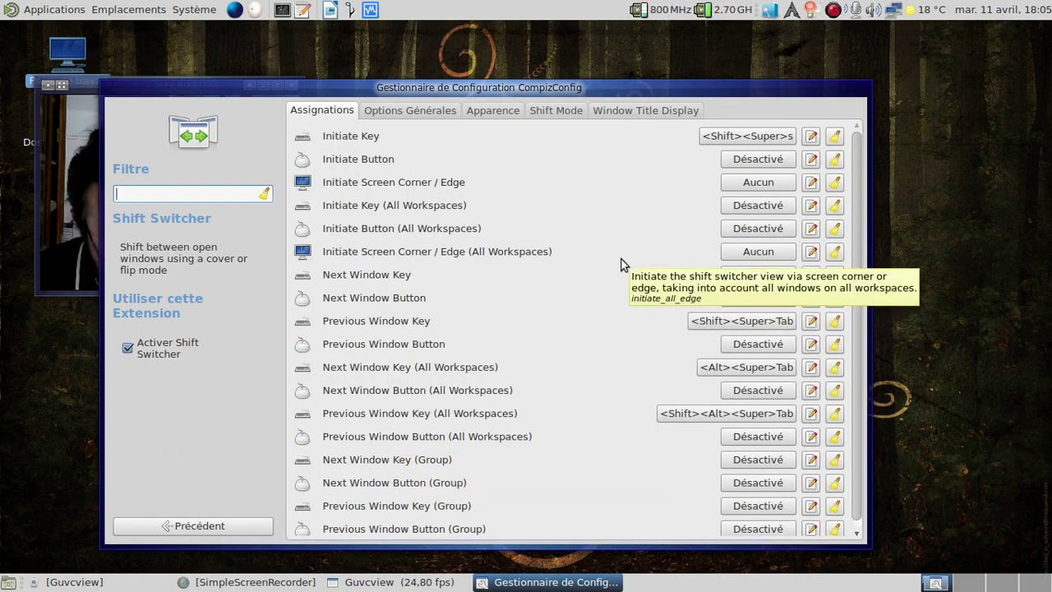
pyautogui.press('shift+super+s')
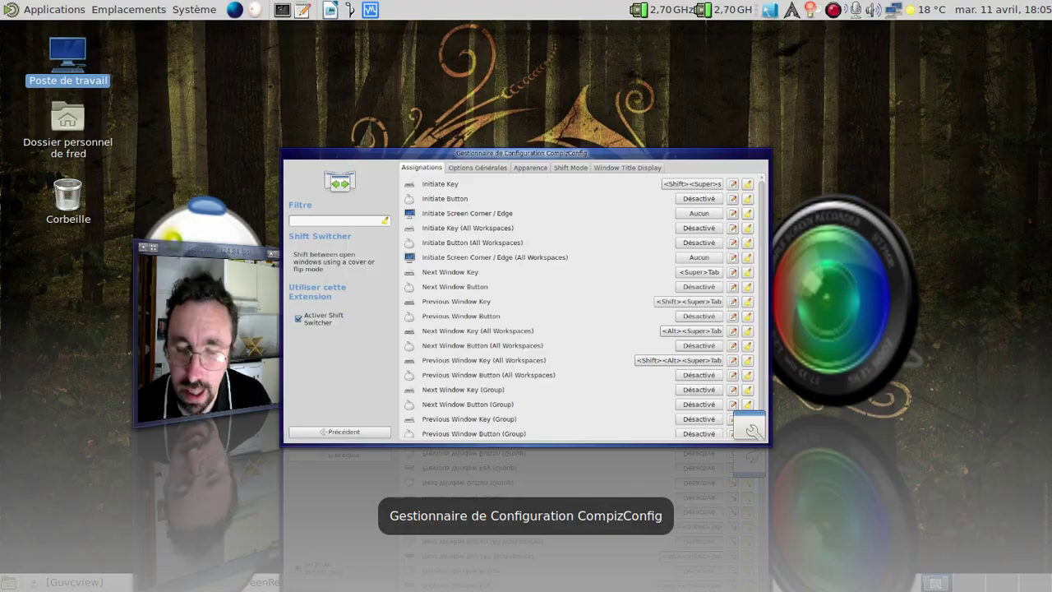
pyautogui.press('Right')
pyautogui.press('Left')
pyautogui.press('Left')
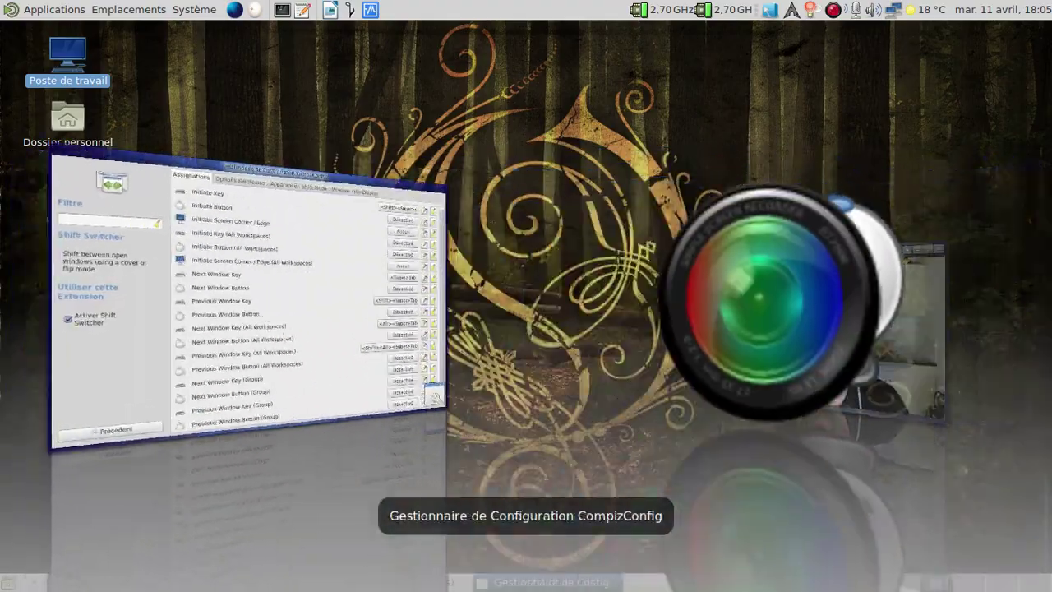
pyautogui.press('Right')
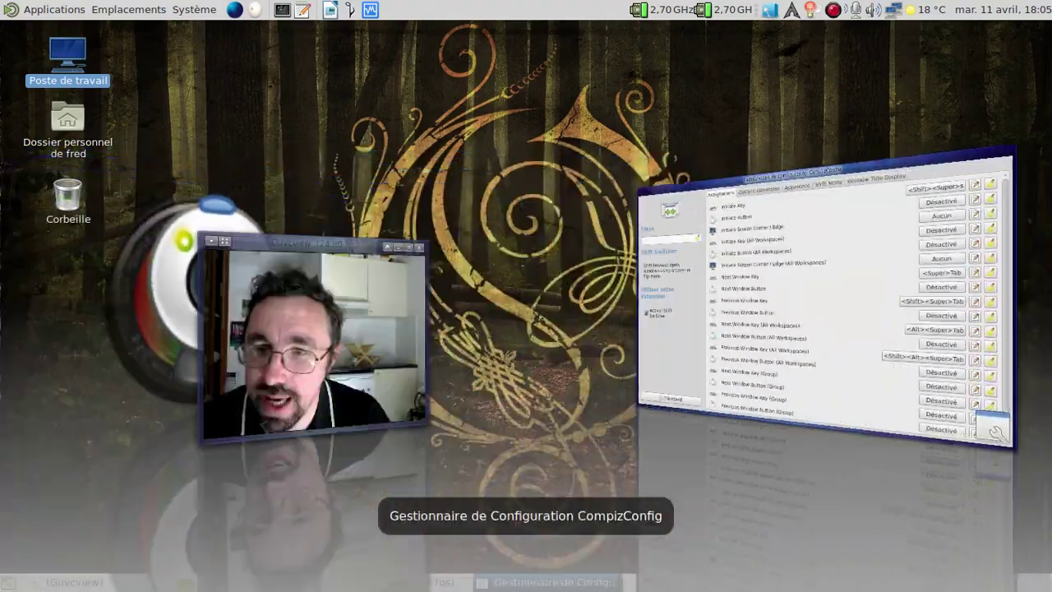
pyautogui.press('Return')
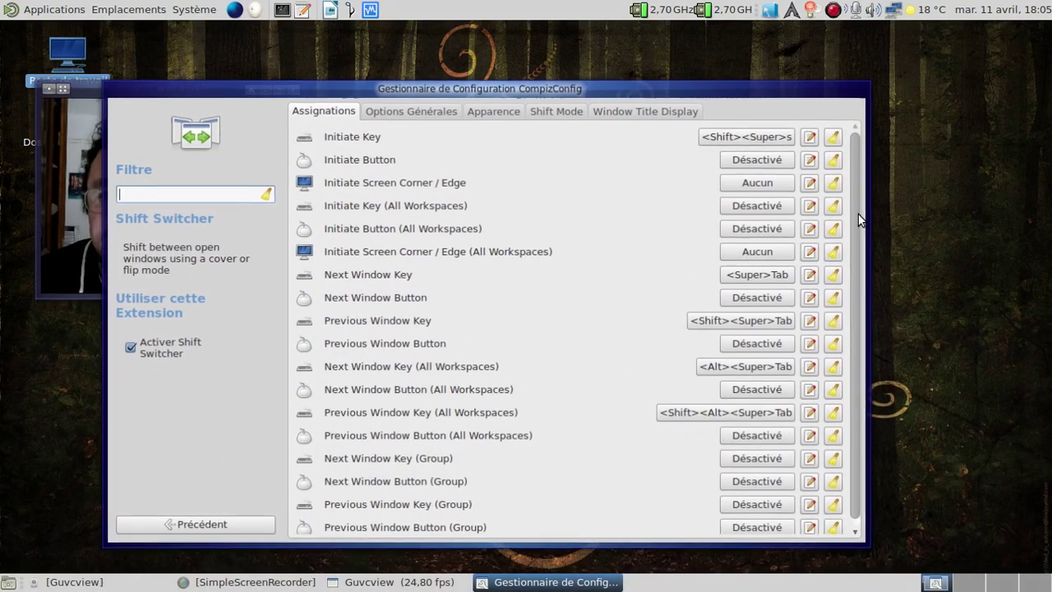
# Bring the webcam window to the front, refocus the CompizConfig window and return to the plugin list.
pyautogui.click(65, 226)
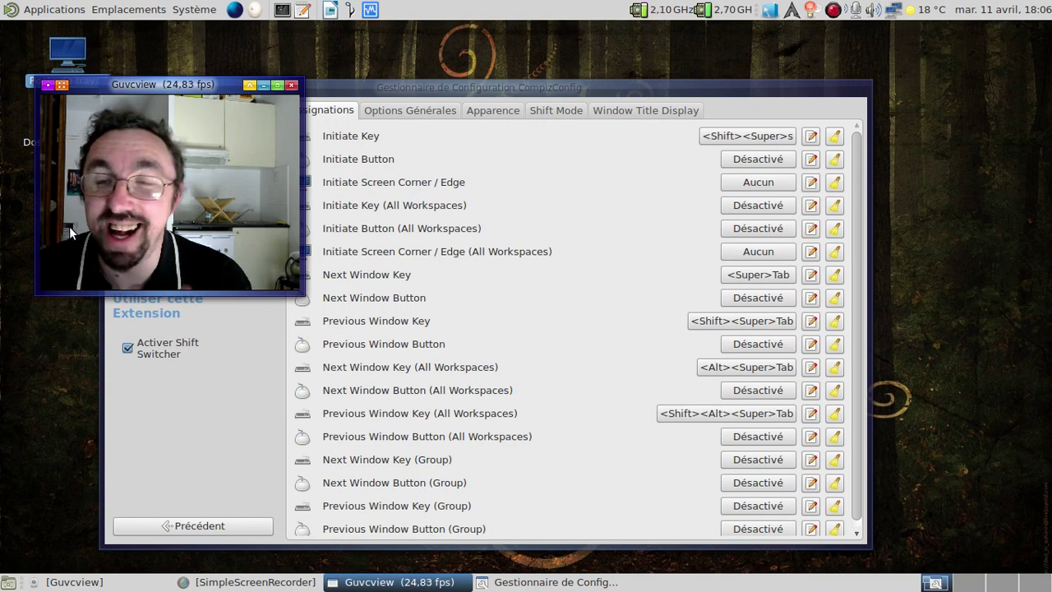
pyautogui.click(396, 95)
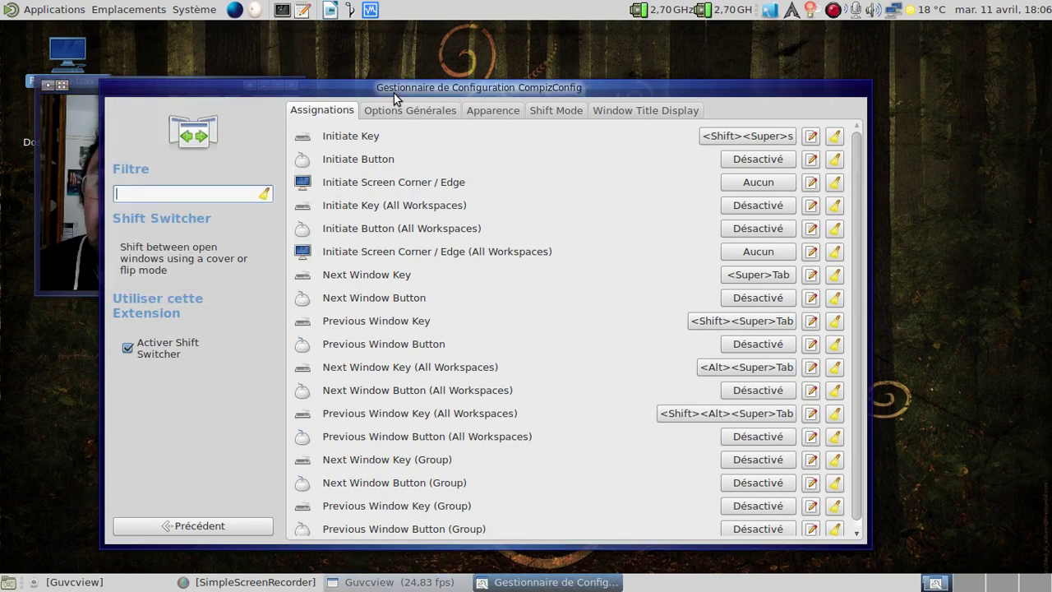
pyautogui.click(215, 524)
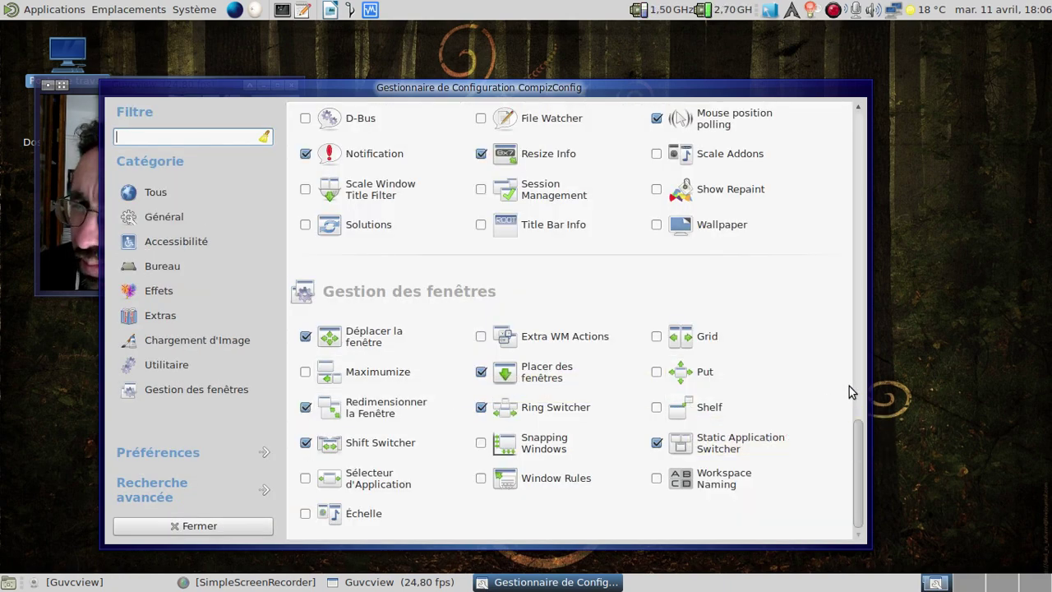
# Disable the Effet d'eau plugin in the Effets category.
pyautogui.scroll(2, 857, 411)
pyautogui.scroll(3, 858, 411)
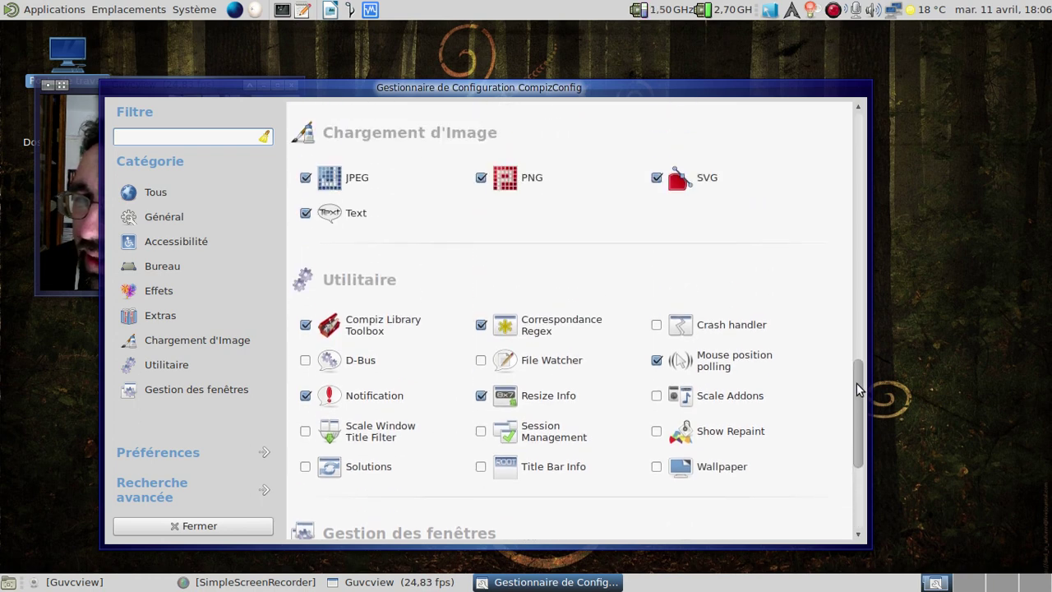
pyautogui.scroll(2, 853, 368)
pyautogui.moveTo(853, 362); pyautogui.dragTo(852, 263)
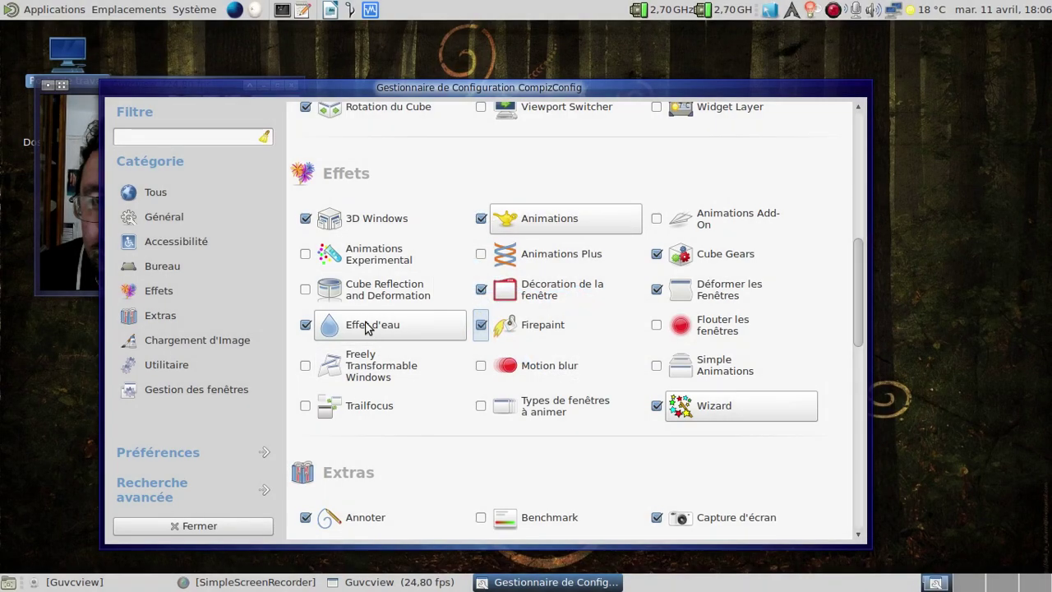
pyautogui.click(304, 325)
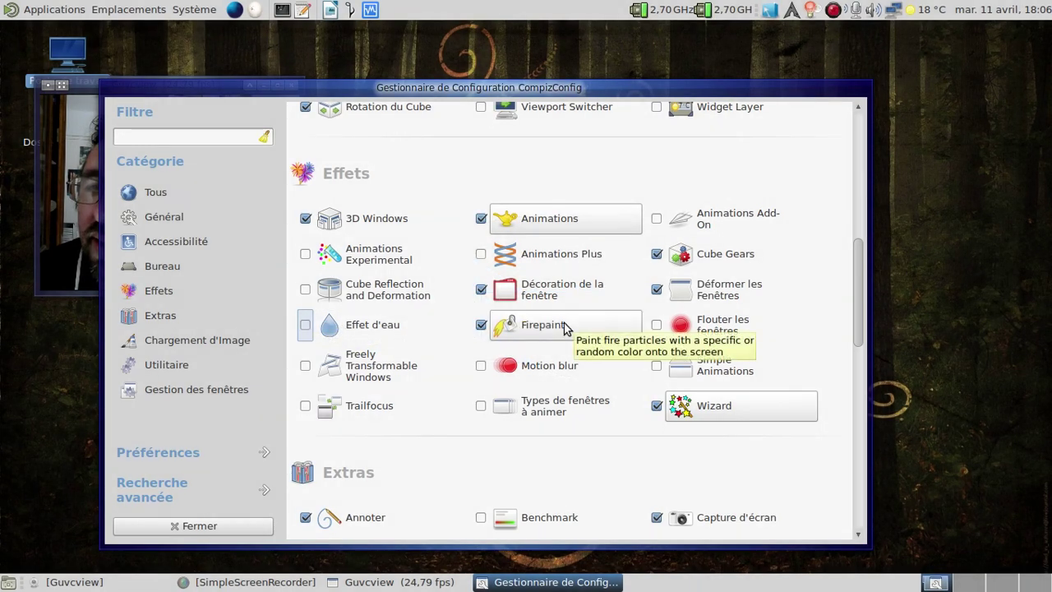
# Open the Firepaint settings, test the effect by painting a curved fire stroke and clearing it, and return to the plugin list.
pyautogui.click(565, 328)
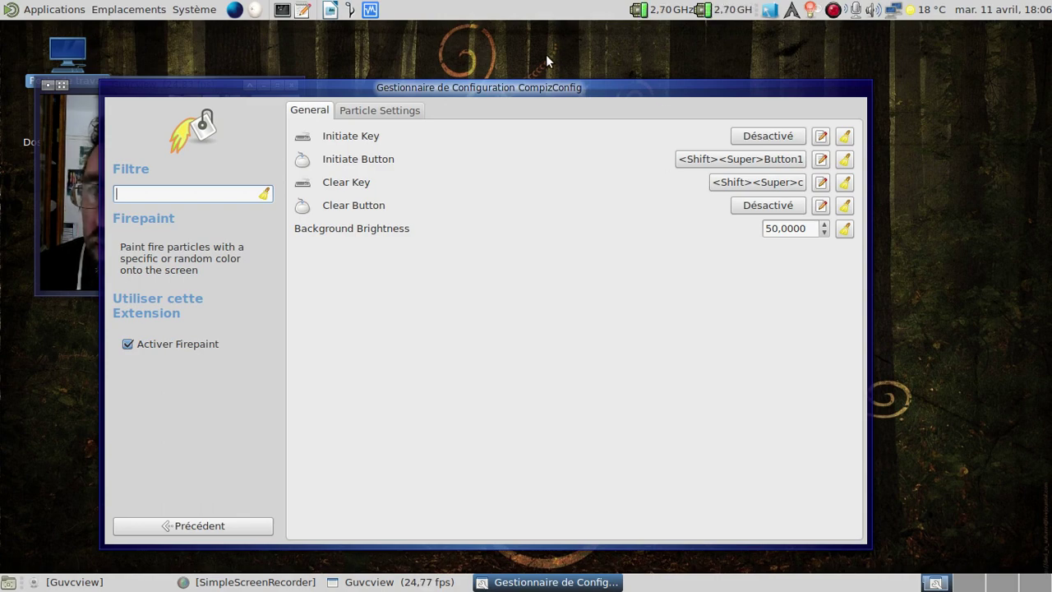
pyautogui.moveTo(546, 55)
pyautogui.mouseDown()
pyautogui.moveTo(666, 68)
pyautogui.moveTo(498, 258)
pyautogui.moveTo(698, 286)
pyautogui.mouseUp()
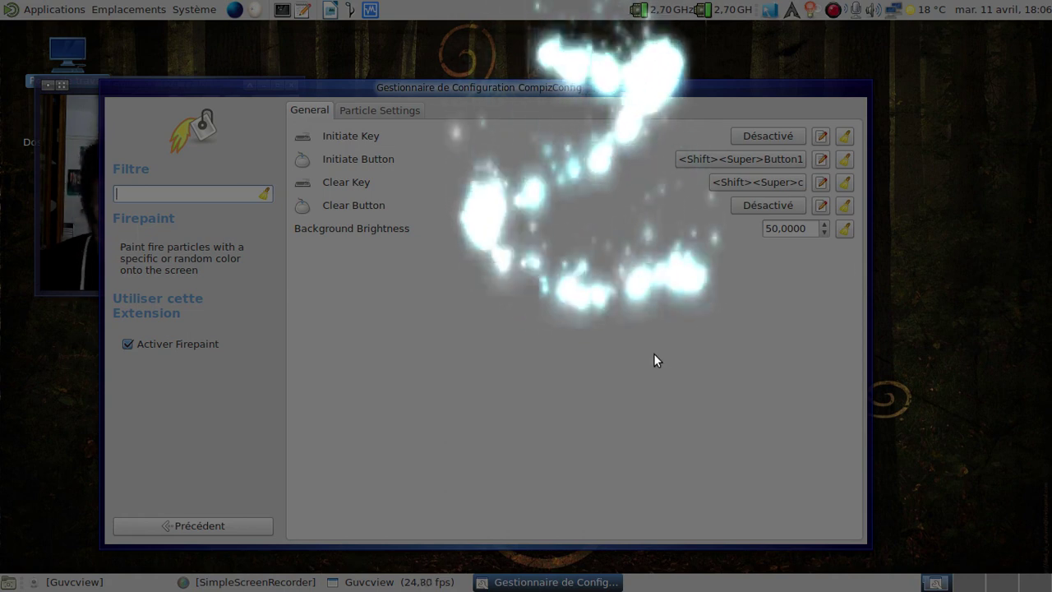
pyautogui.press('shift+super+c')
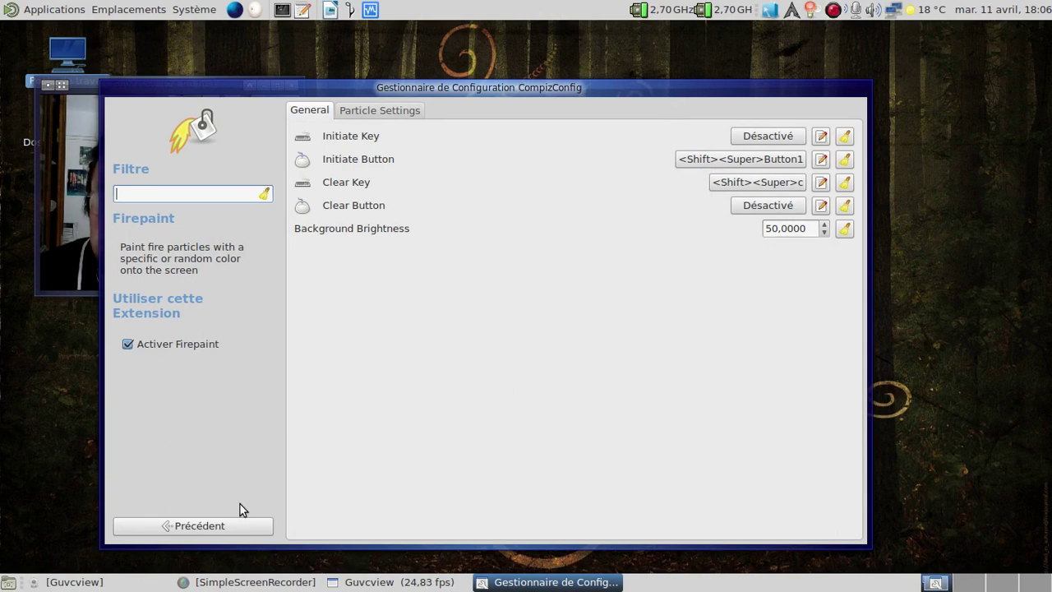
pyautogui.click(224, 529)
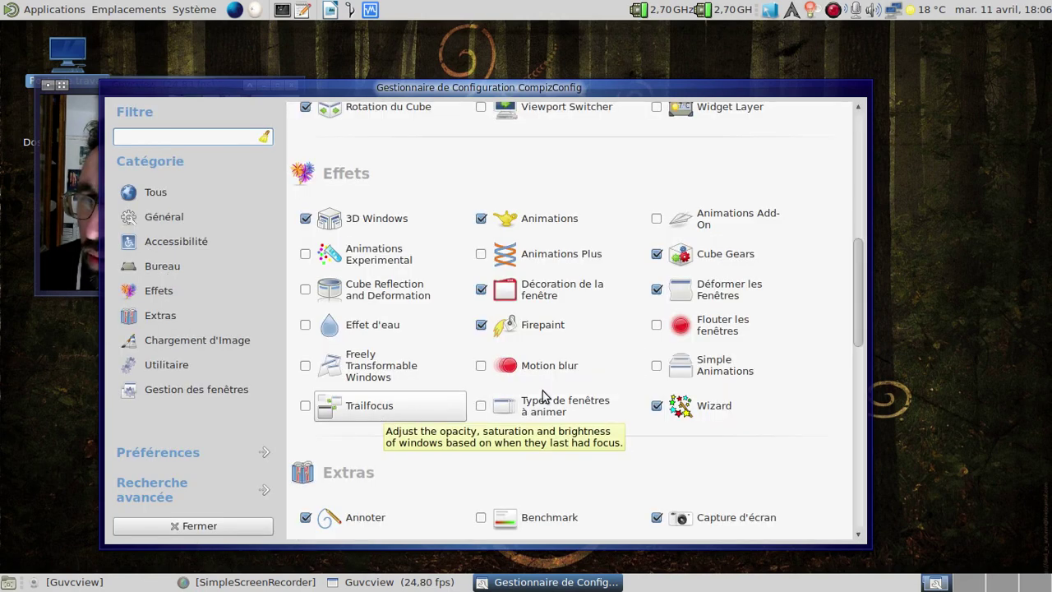
# Try the Flouter les fenêtres plugin by enabling it, opening its settings and moving the CompizConfig window, and disable it again.
pyautogui.click(656, 325)
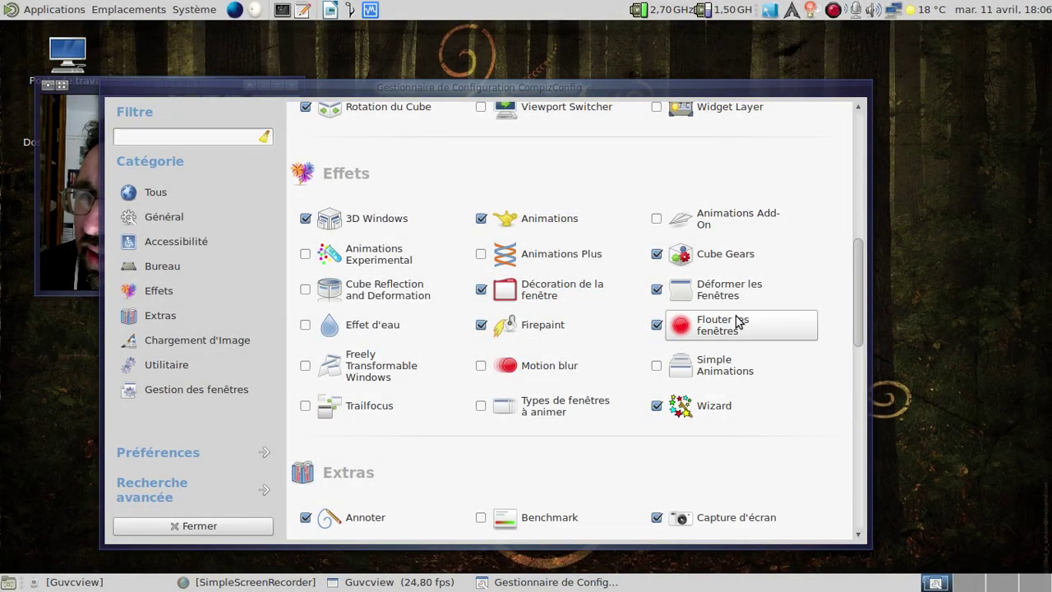
pyautogui.click(737, 320)
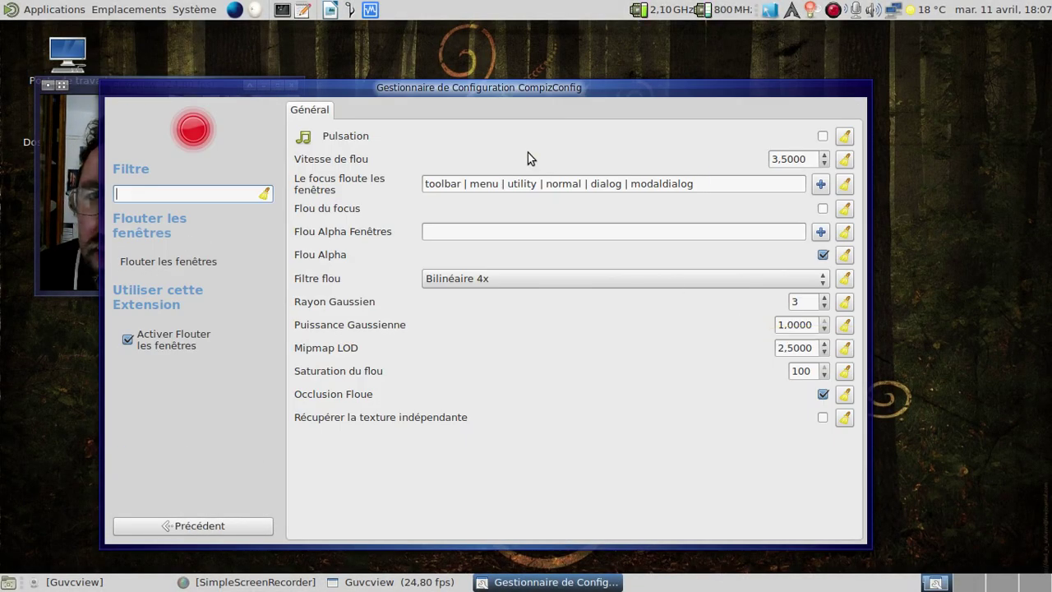
pyautogui.moveTo(413, 87); pyautogui.dragTo(496, 76)
pyautogui.click(282, 514)
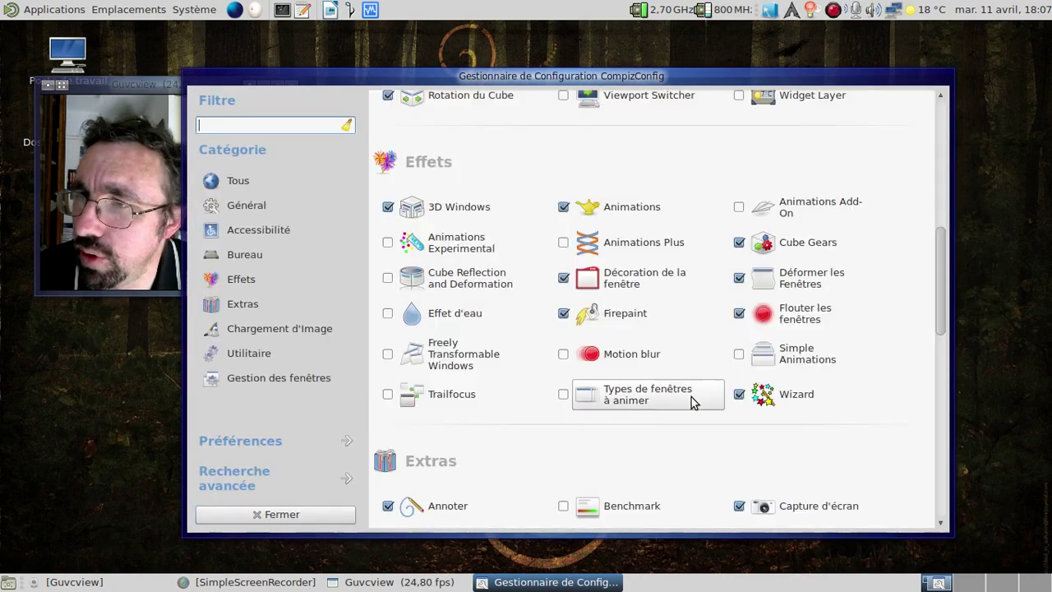
pyautogui.click(739, 313)
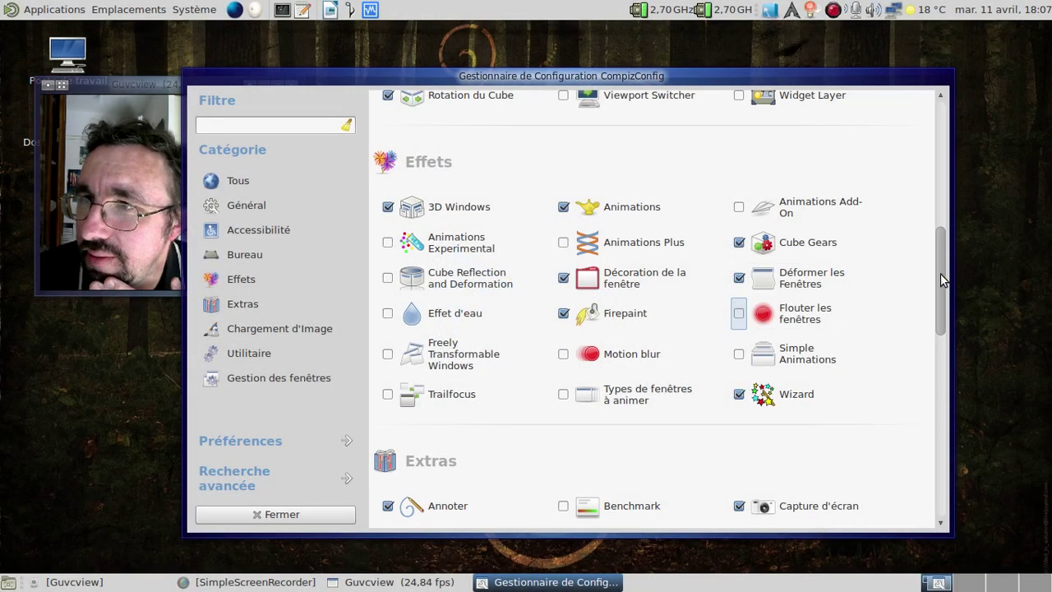
pyautogui.moveTo(940, 280); pyautogui.dragTo(936, 139)
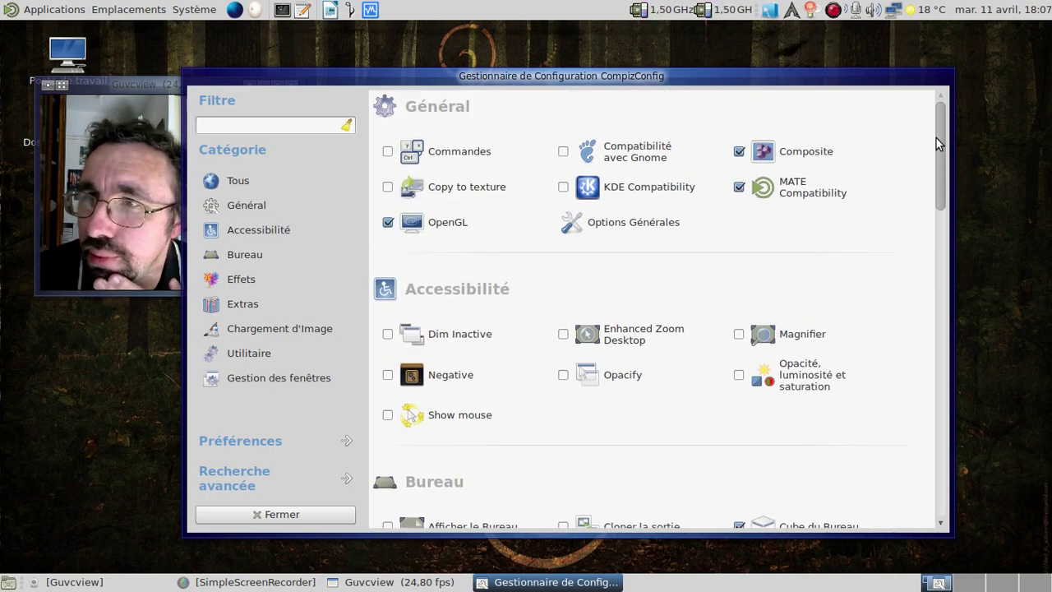
pyautogui.hotkey('alt', 'F2')
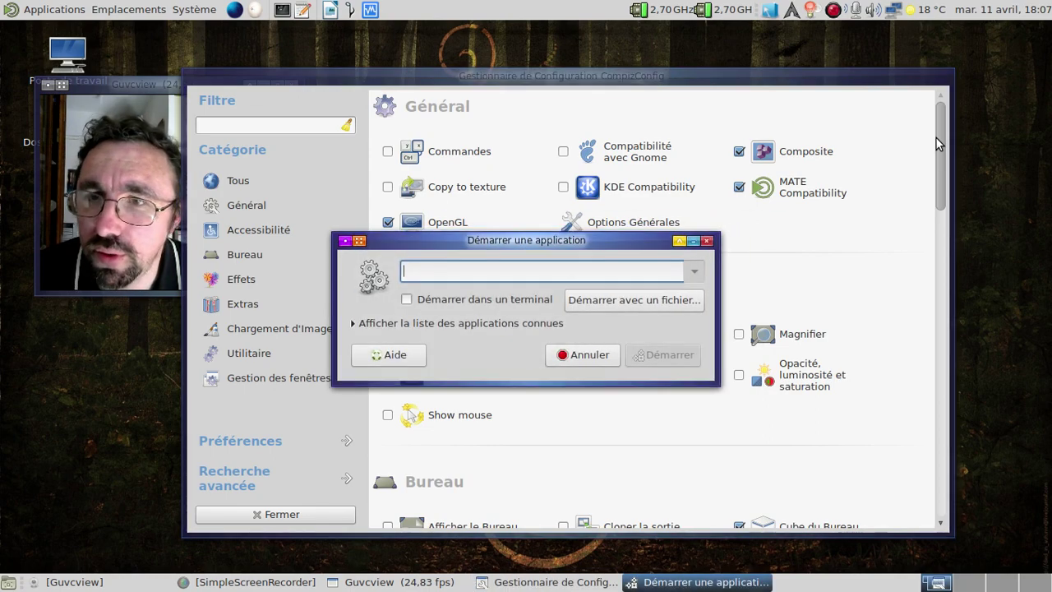
pyautogui.press('Escape')
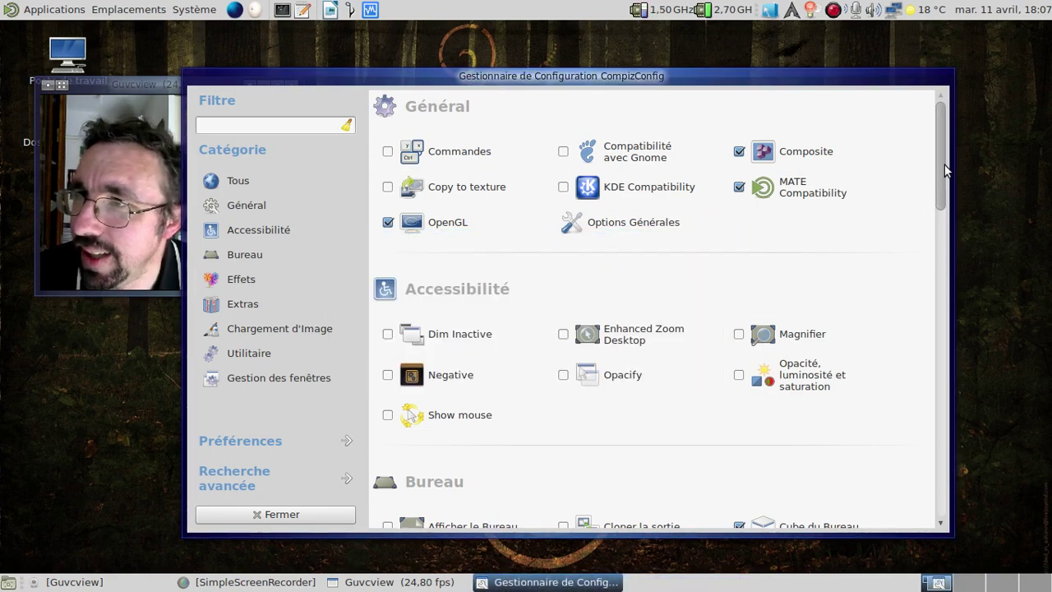
pyautogui.moveTo(945, 170); pyautogui.dragTo(884, 79)
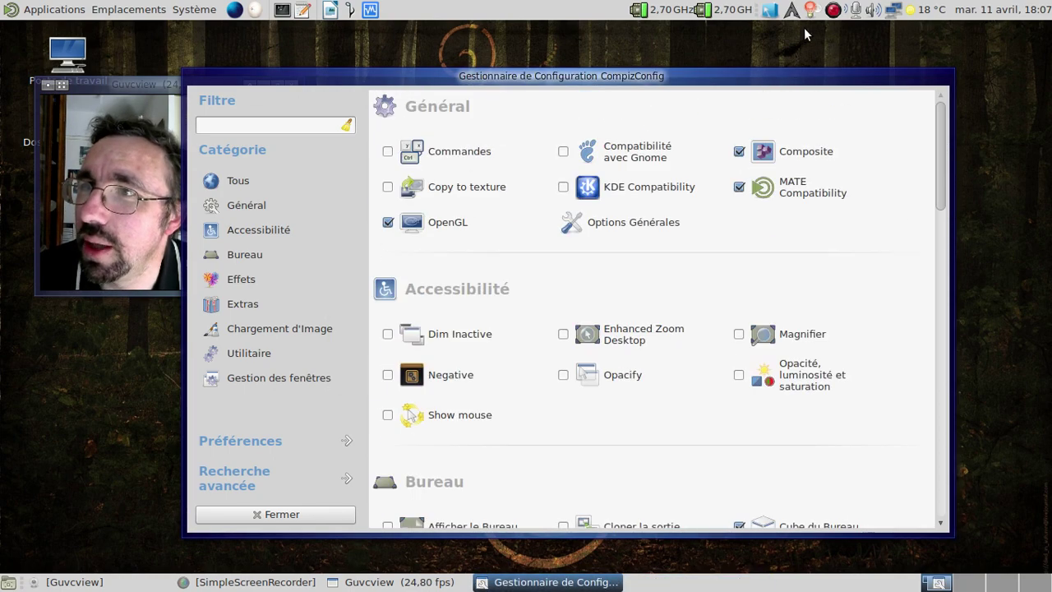
# Open the Emerald Theme Manager and try the Rezlook, Adonis and Ambiance window decoration themes in turn.
pyautogui.click(781, 13)
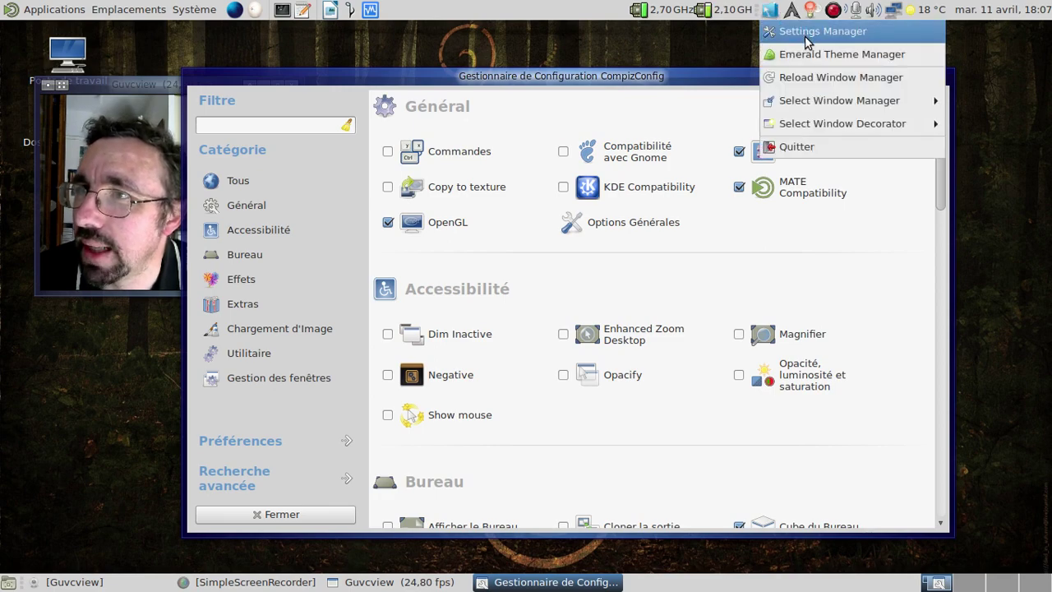
pyautogui.click(810, 56)
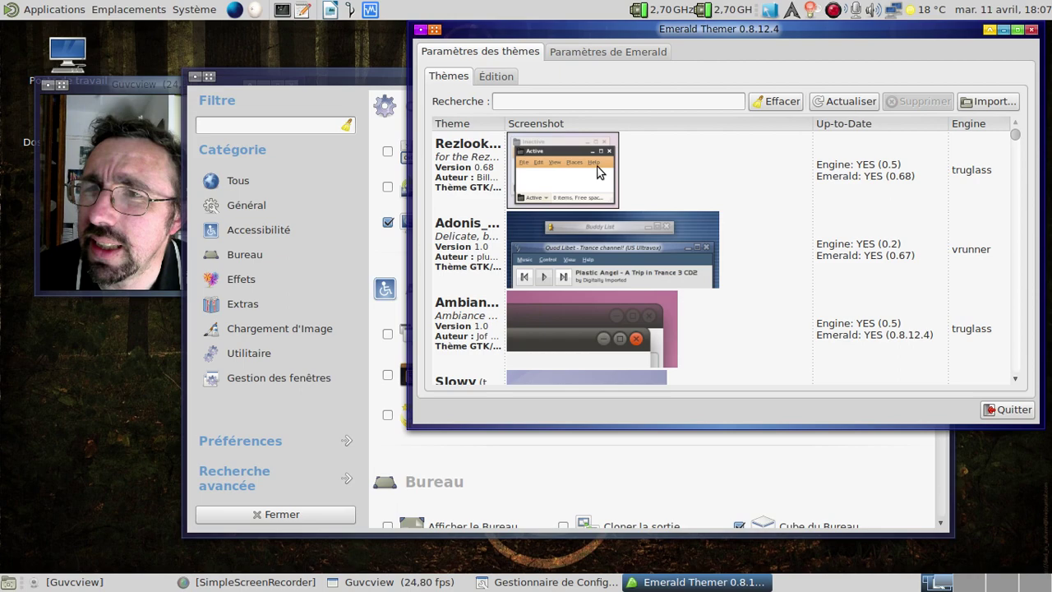
pyautogui.click(598, 171)
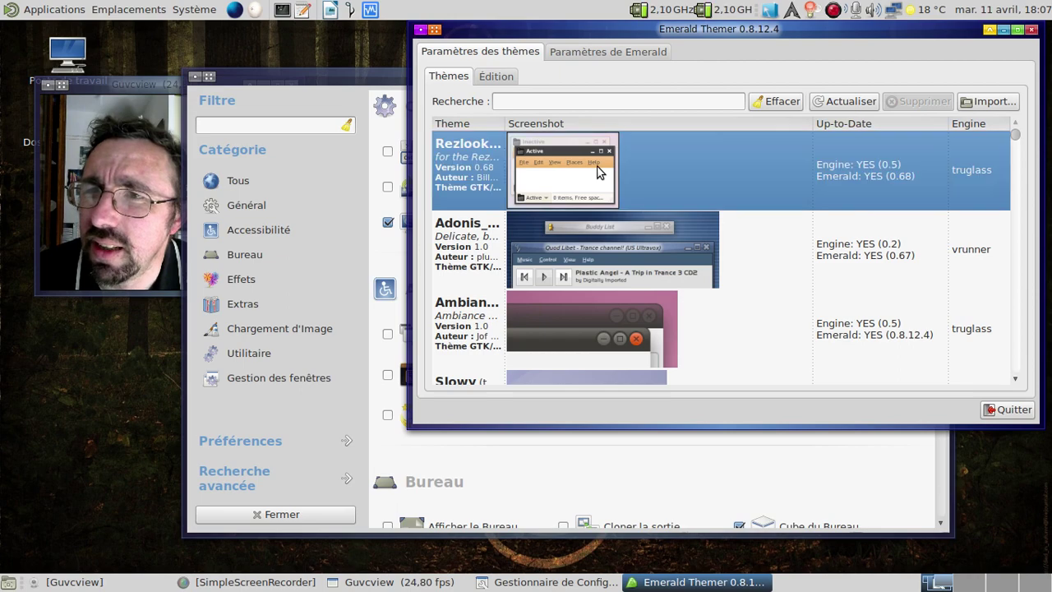
pyautogui.click(600, 222)
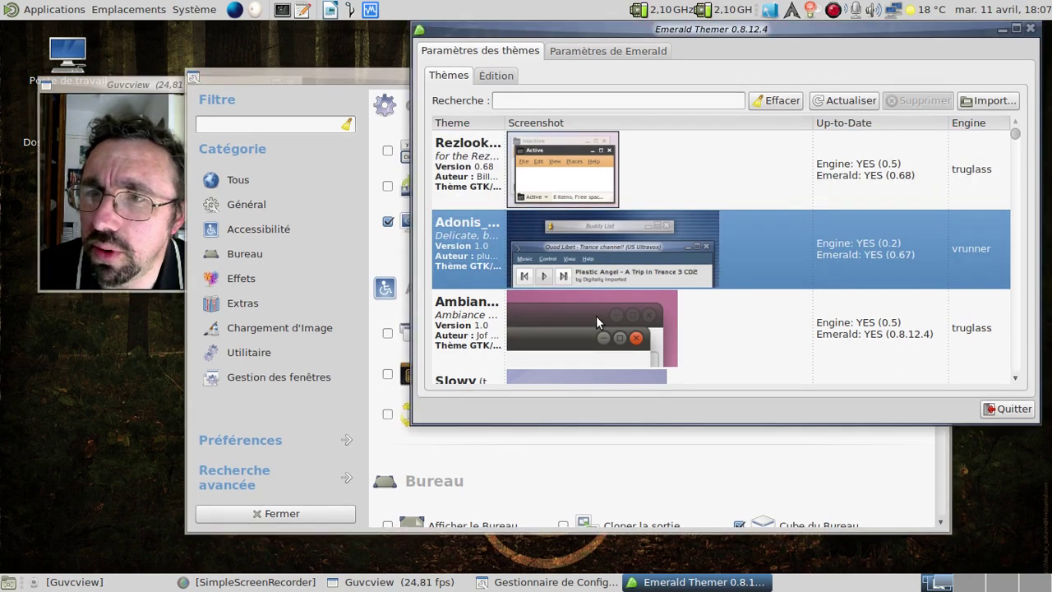
pyautogui.click(610, 313)
# Try the Slowy, "Greenh..." and "gray-ne..." window decoration themes in turn.
pyautogui.scroll(-2, 685, 267)
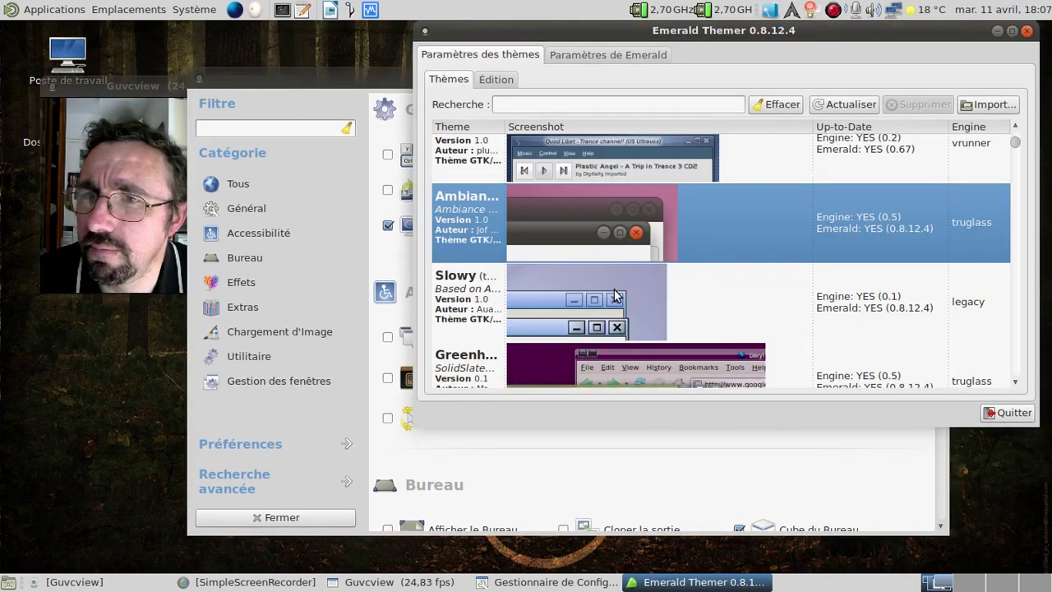
pyautogui.click(667, 267)
pyautogui.scroll(-1, 680, 261)
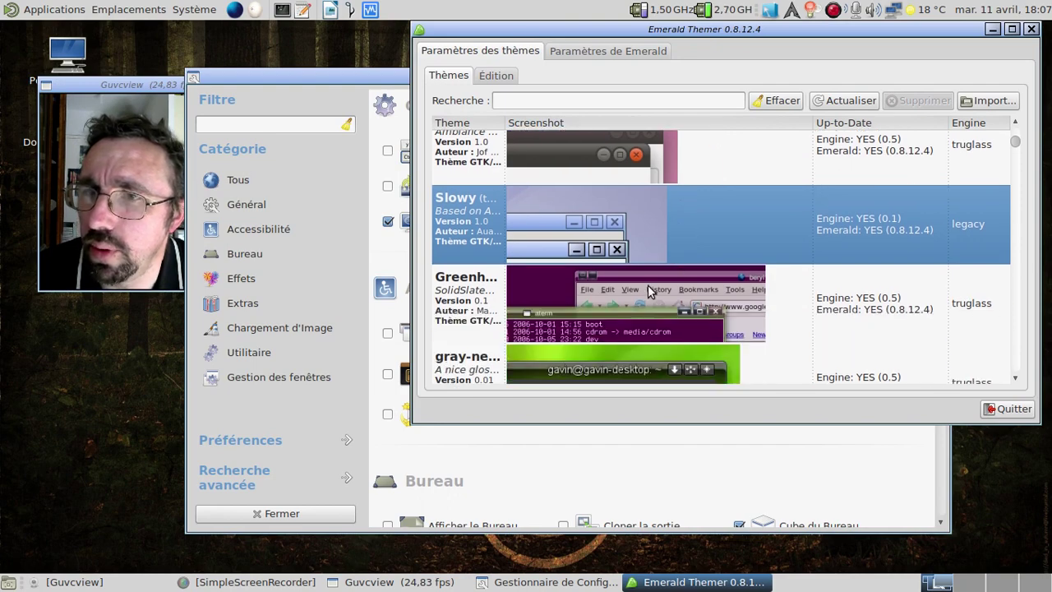
pyautogui.click(648, 285)
pyautogui.click(639, 369)
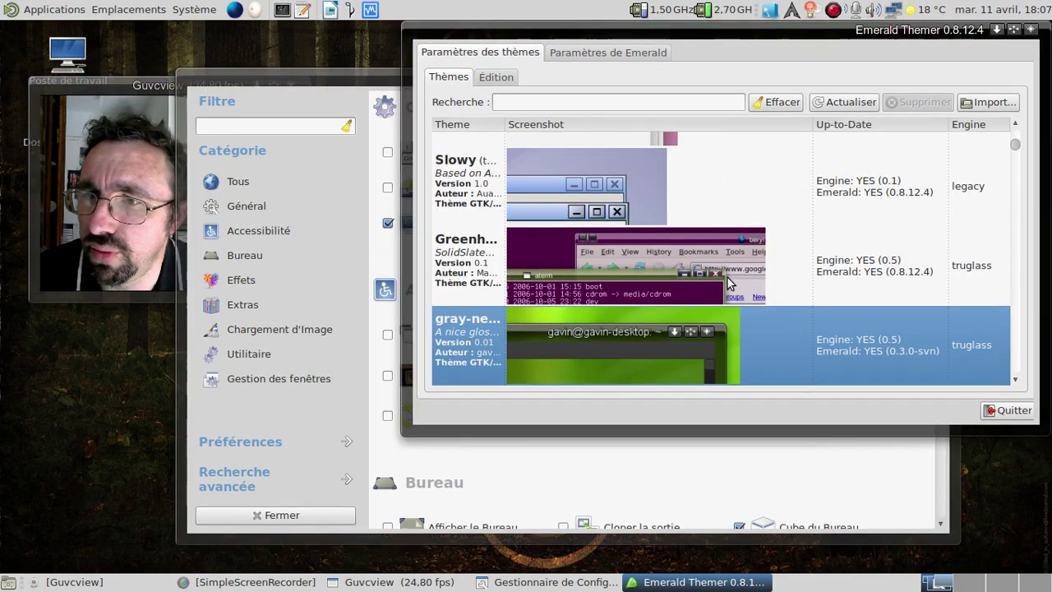
# Apply the Overglossed Emerald window decoration theme and look further down the theme list.
pyautogui.scroll(-3, 705, 243)
pyautogui.scroll(-2, 710, 237)
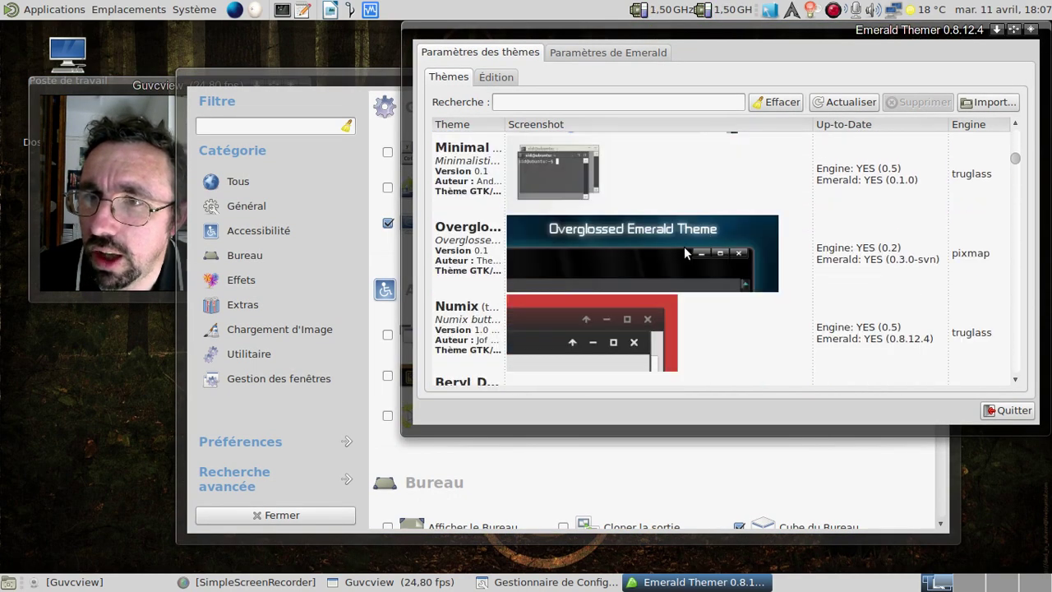
pyautogui.click(685, 246)
pyautogui.scroll(-2, 717, 249)
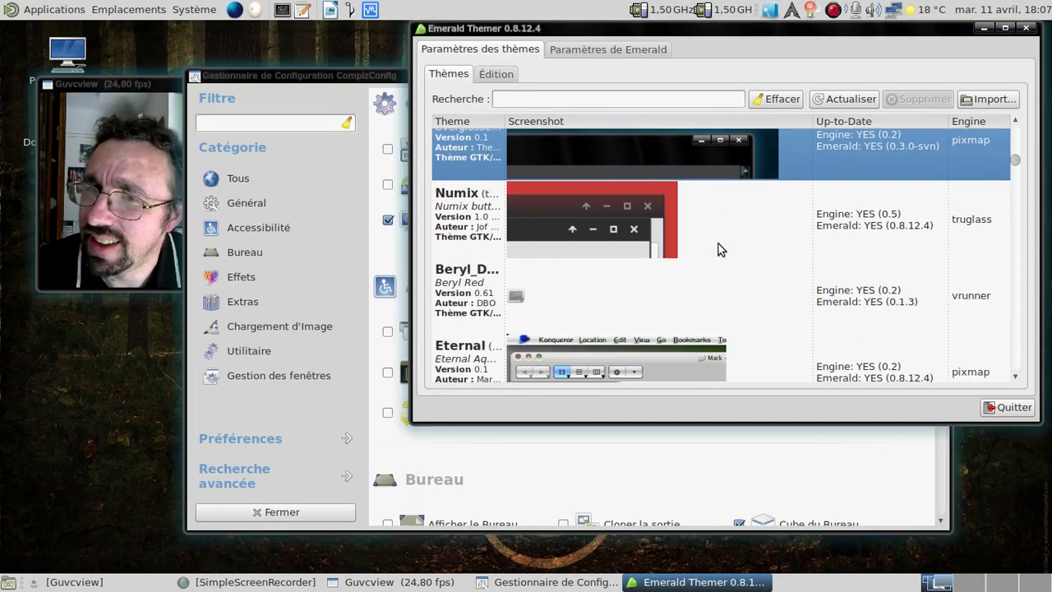
# Try the "BlackLi..." and gray-button "Mac4Li..." window decoration themes in turn.
pyautogui.scroll(-3, 720, 248)
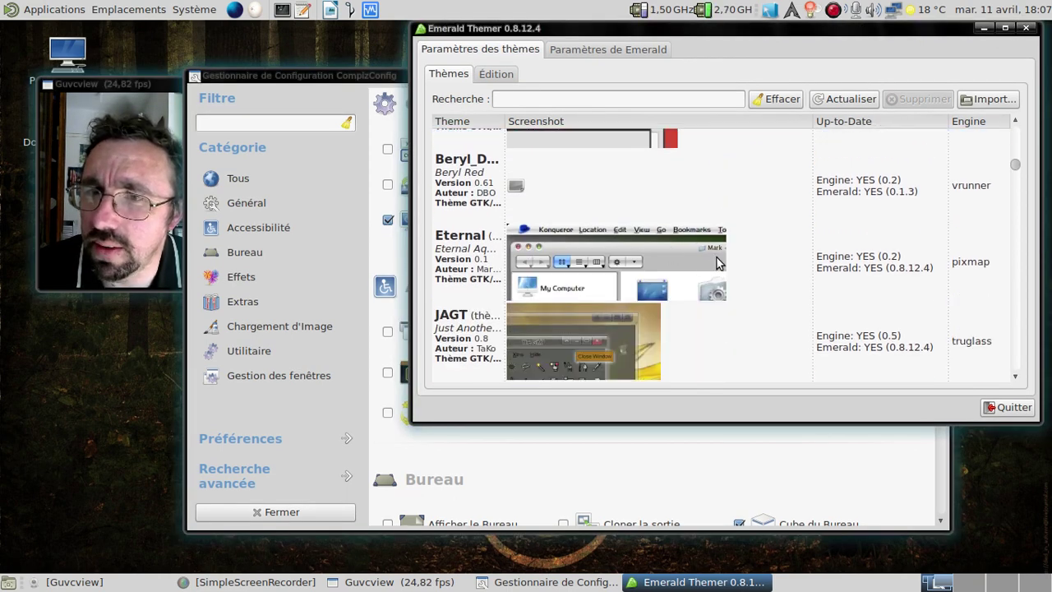
pyautogui.scroll(-2, 717, 259)
pyautogui.scroll(-4, 717, 263)
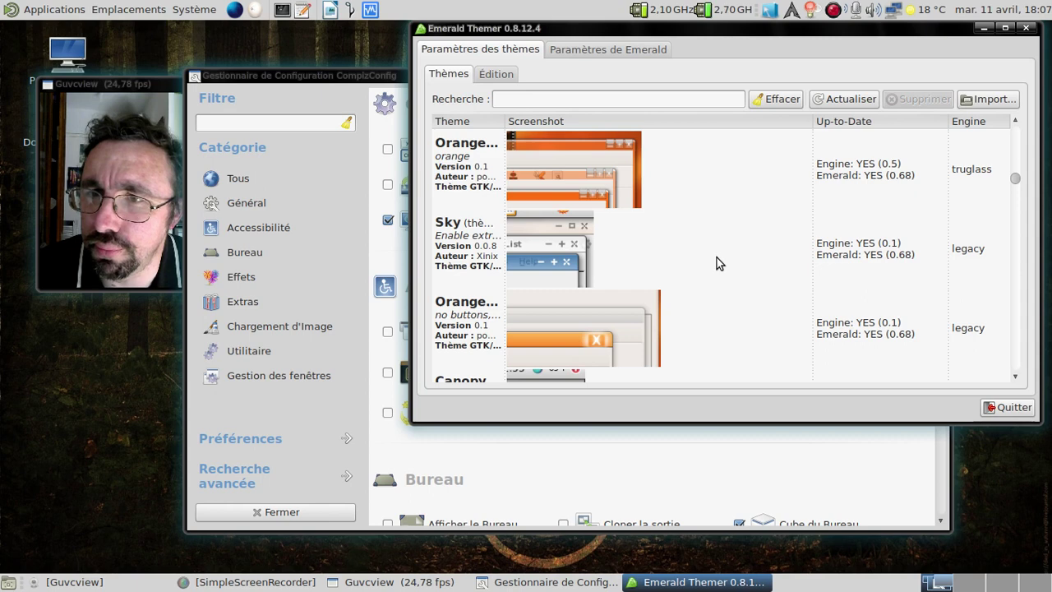
pyautogui.scroll(-6, 717, 263)
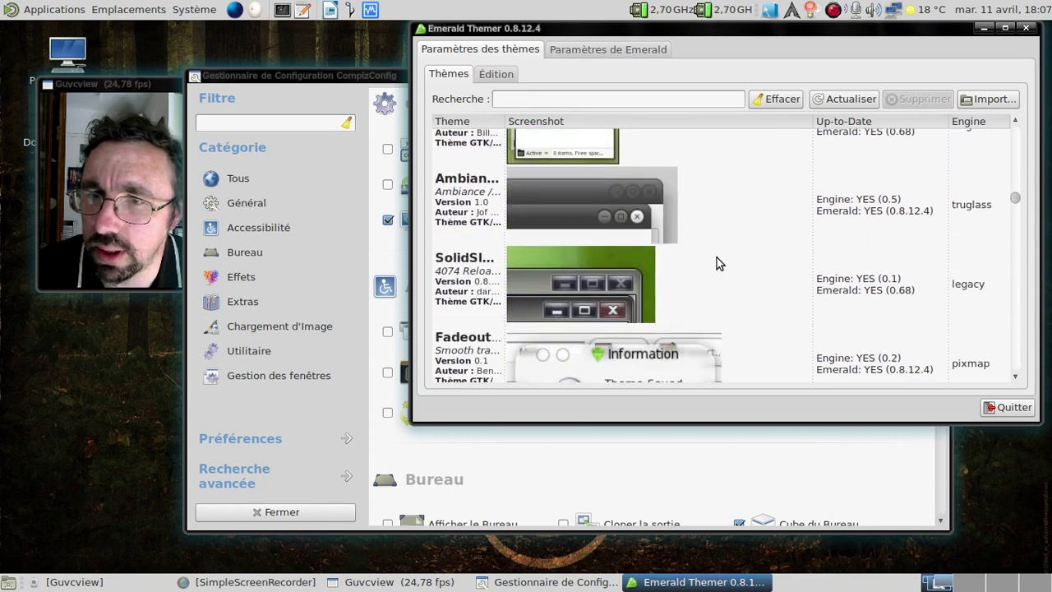
pyautogui.scroll(-4, 717, 263)
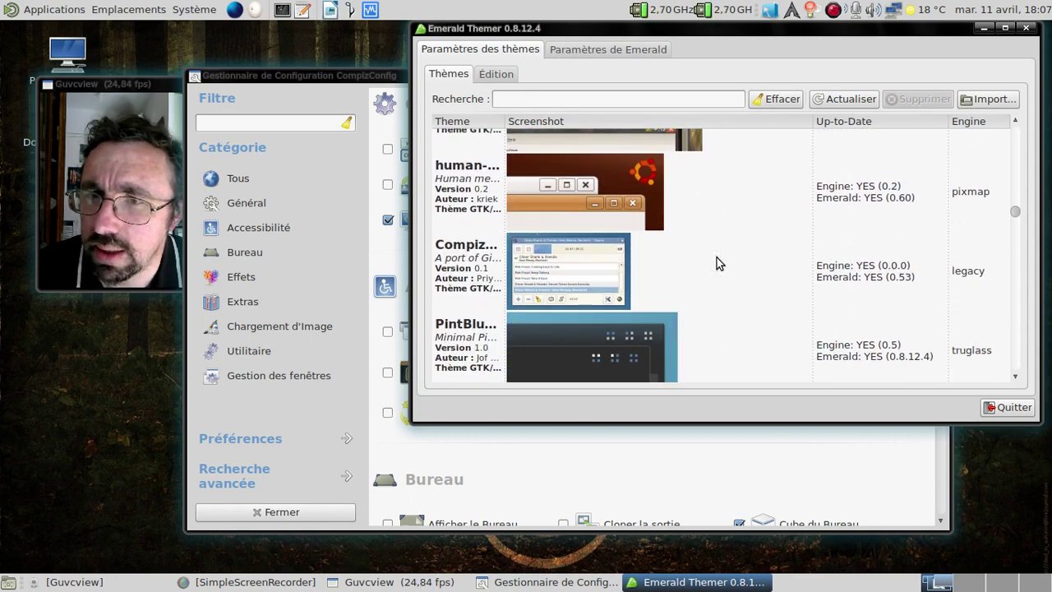
pyautogui.scroll(-3, 717, 263)
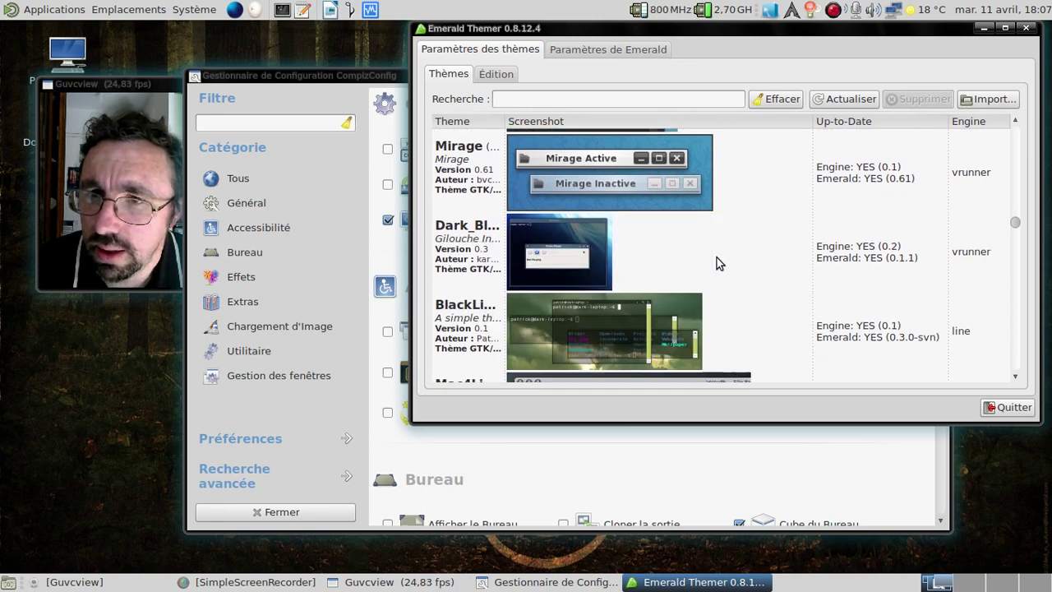
pyautogui.scroll(-1, 717, 263)
pyautogui.click(627, 275)
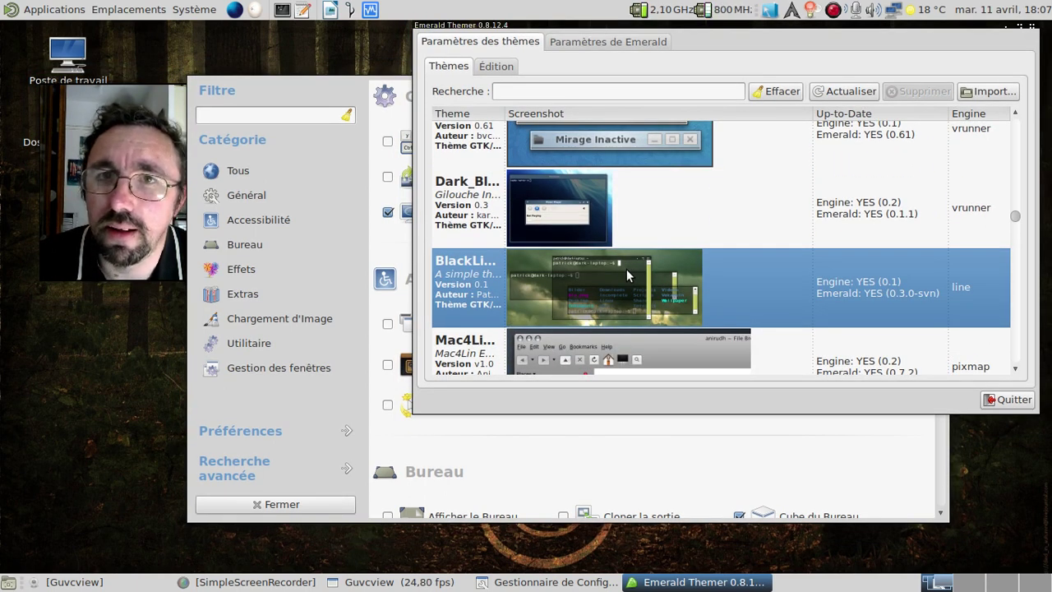
pyautogui.click(621, 343)
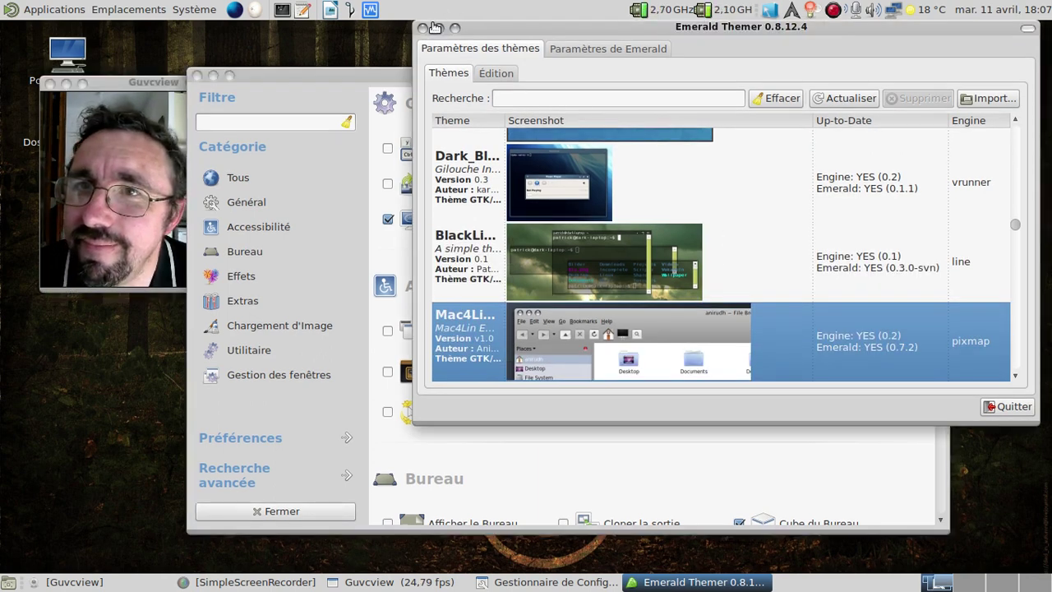
# Try the "Numix_..." and "TiSkin_..." window decoration themes in turn.
pyautogui.scroll(-3, 647, 218)
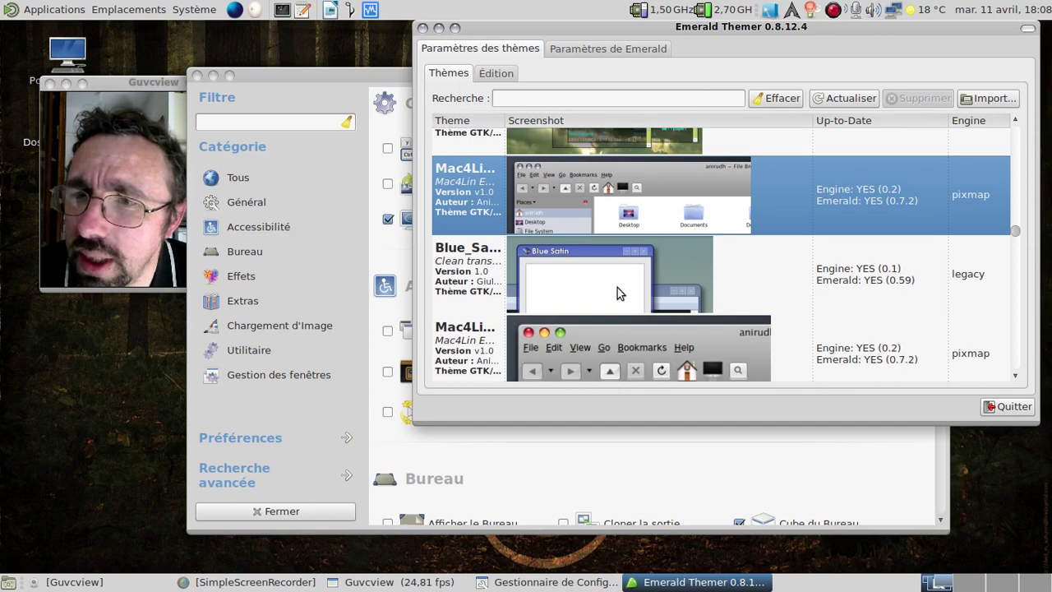
pyautogui.scroll(-1, 713, 226)
pyautogui.click(621, 232)
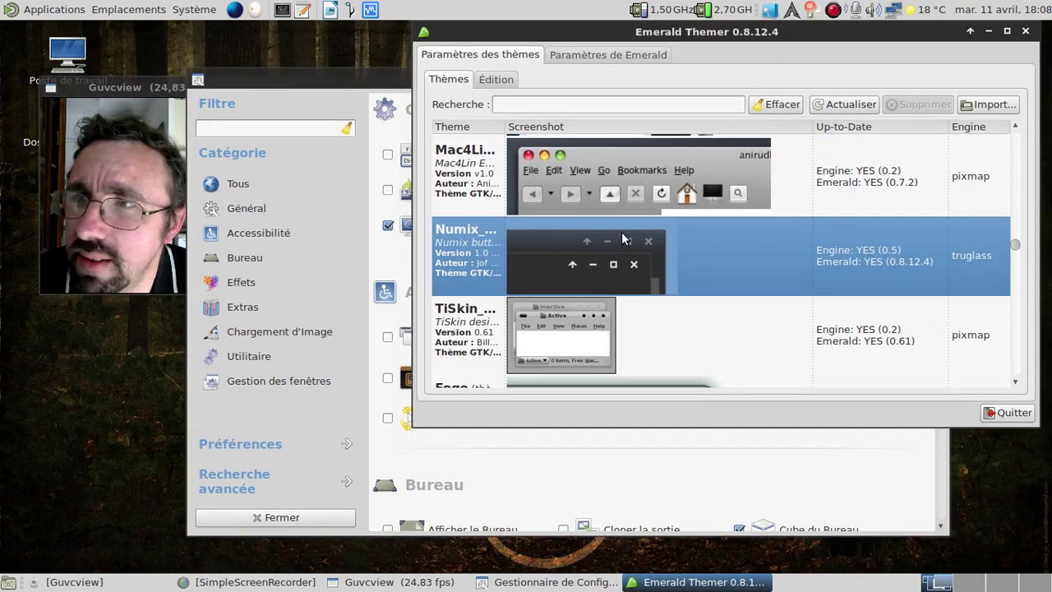
pyautogui.click(578, 321)
# Try the blue "SlateHo..." version 1.3 window decoration theme, found further down the theme list.
pyautogui.scroll(-1, 681, 266)
pyautogui.scroll(-3, 681, 267)
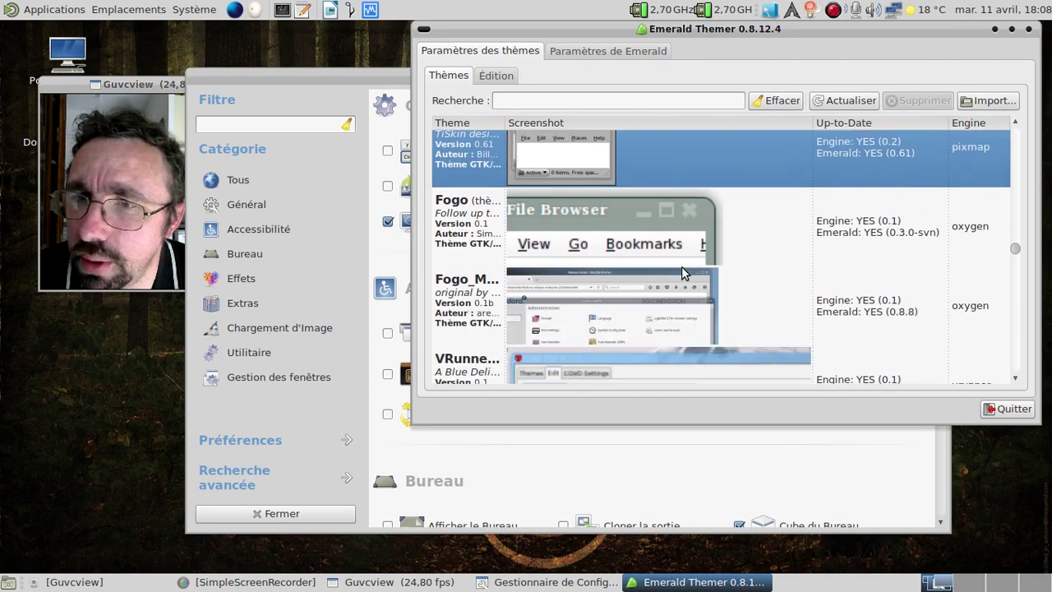
pyautogui.scroll(-4, 682, 273)
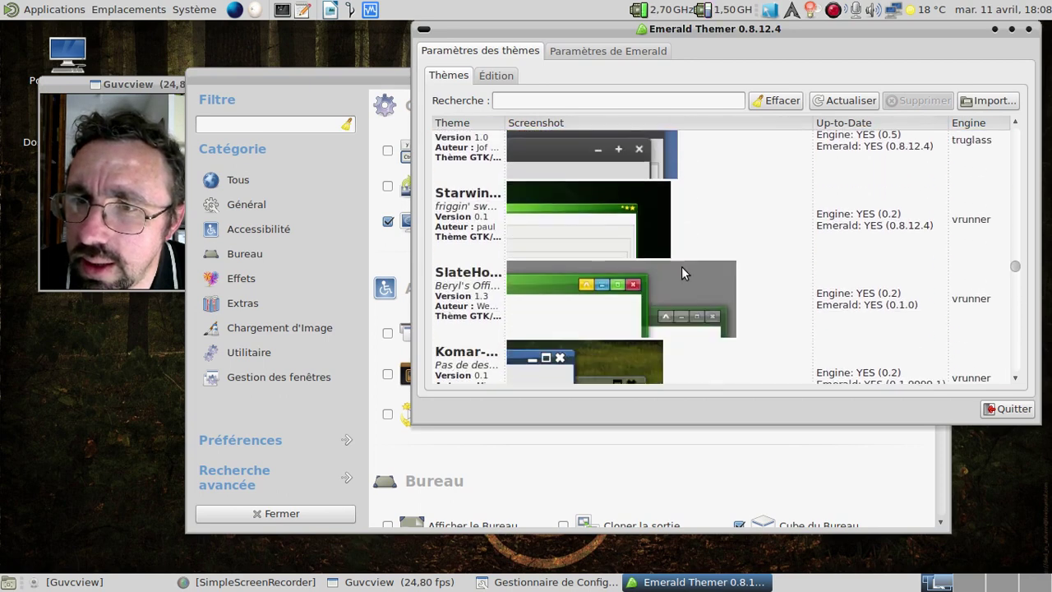
pyautogui.scroll(-4, 682, 272)
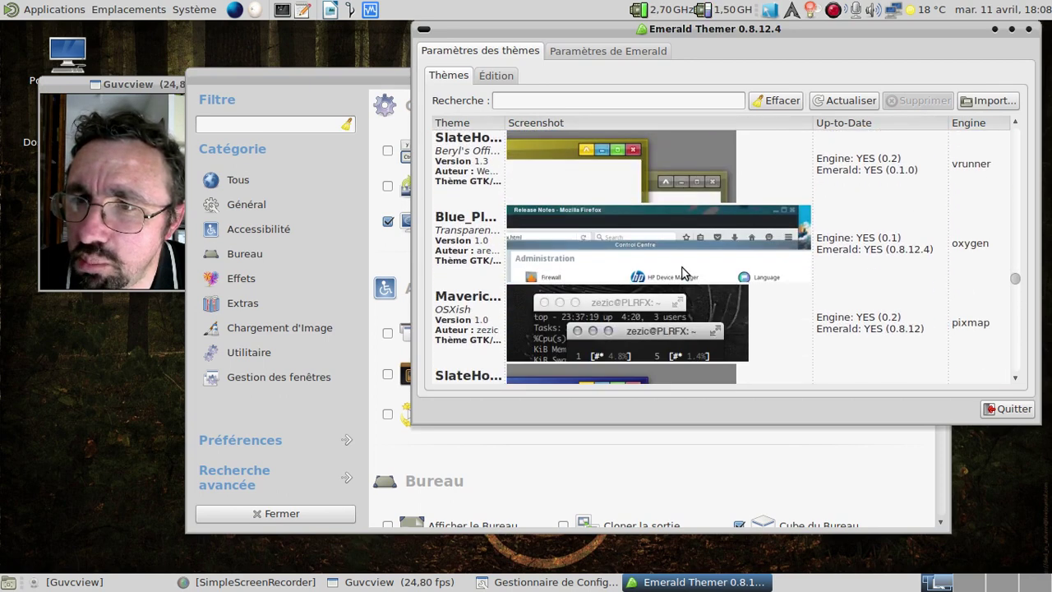
pyautogui.scroll(-1, 684, 273)
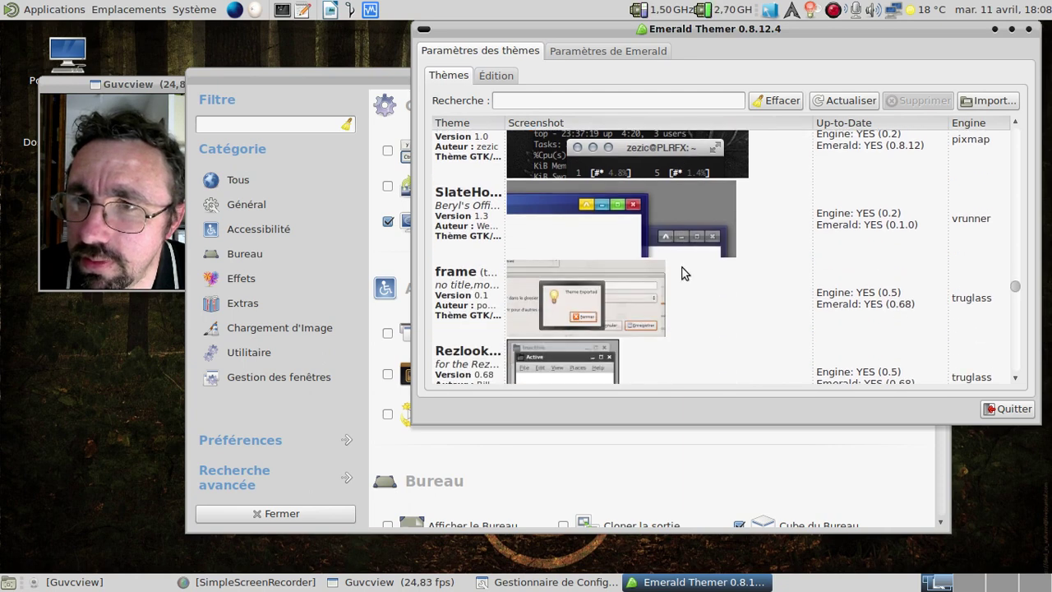
pyautogui.click(642, 212)
# Apply the Menta window decoration theme, found further down the theme list.
pyautogui.scroll(-6, 693, 260)
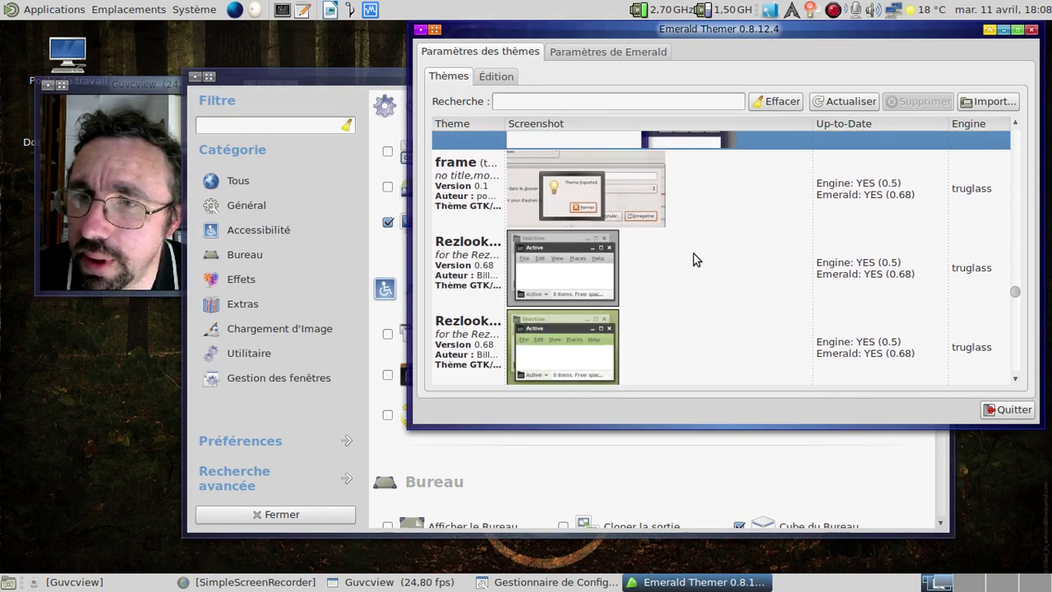
pyautogui.scroll(-3, 693, 260)
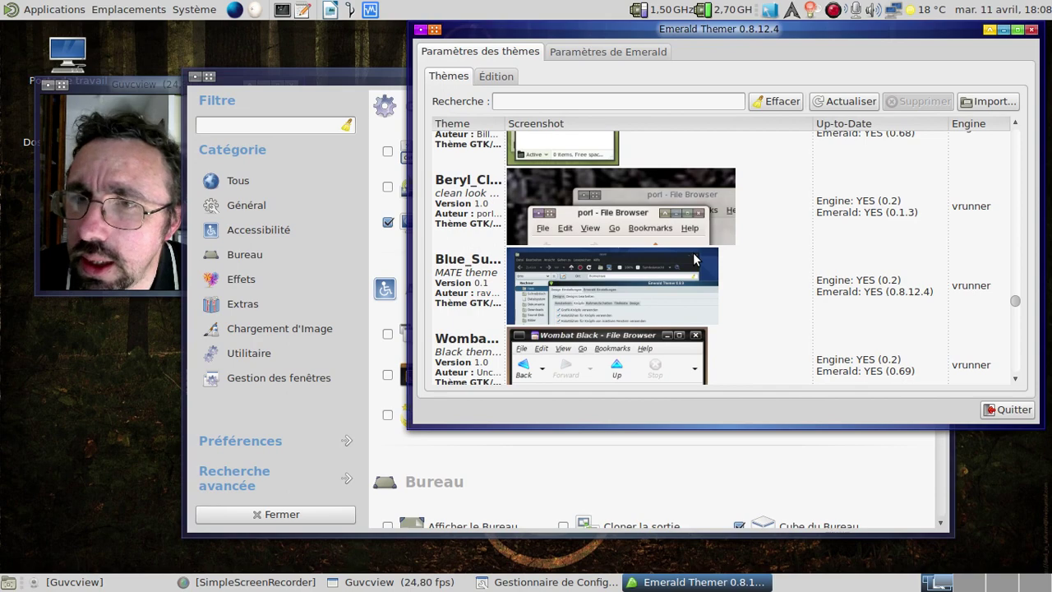
pyautogui.scroll(-2, 693, 260)
pyautogui.scroll(-2, 693, 260)
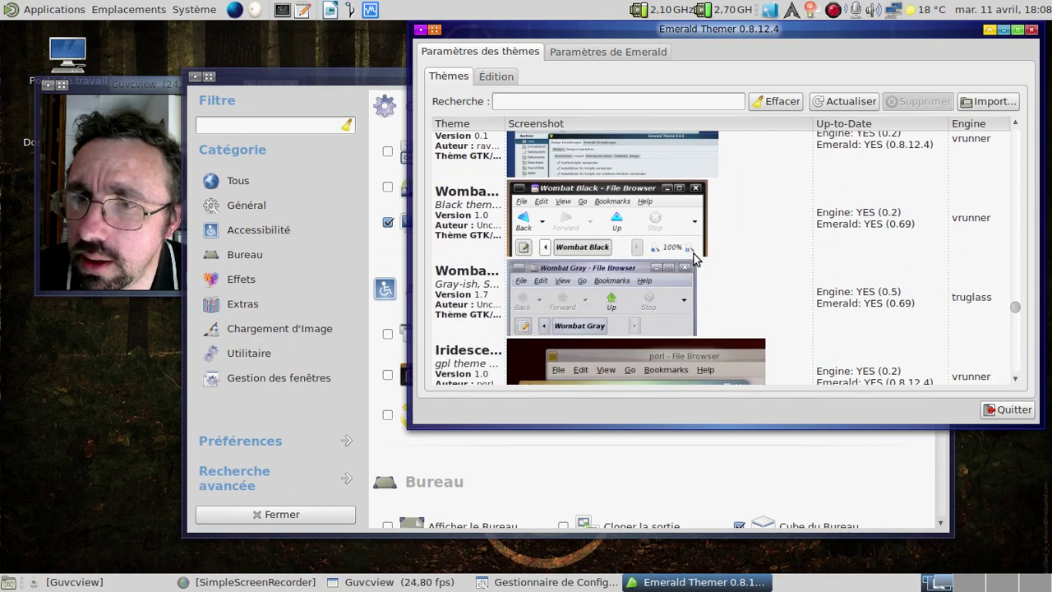
pyautogui.scroll(-11, 693, 260)
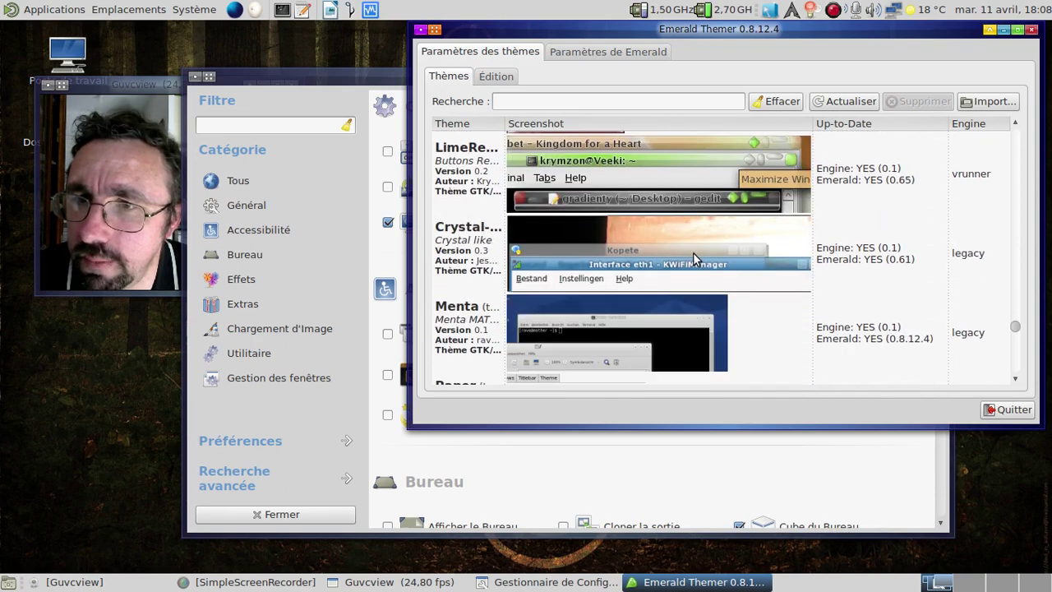
pyautogui.scroll(-3, 693, 253)
pyautogui.click(628, 236)
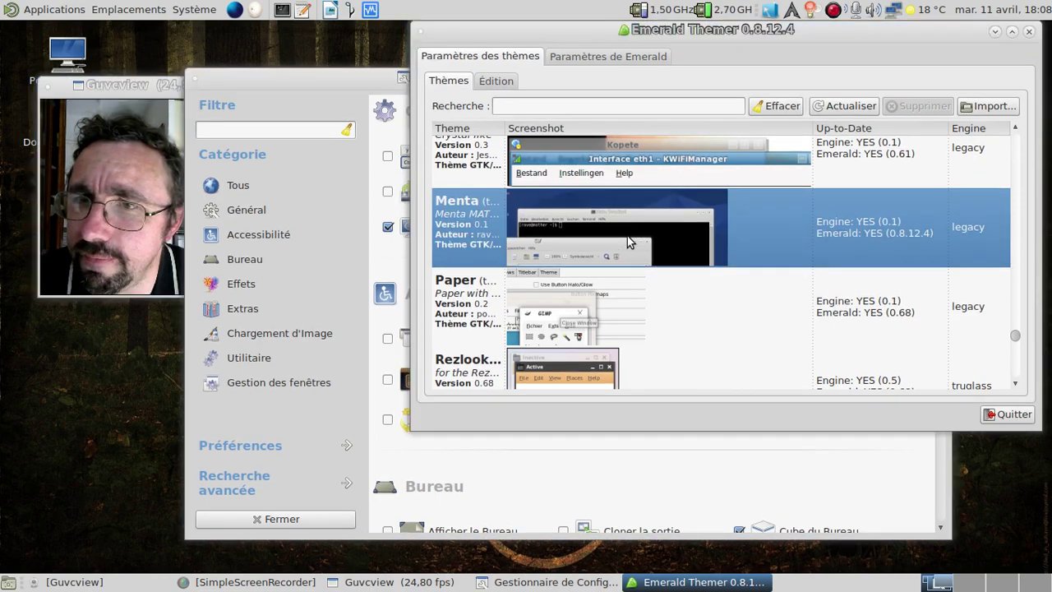
# Move the Emerald Themer window over the CompizConfig window, then close both windows.
pyautogui.moveTo(676, 28); pyautogui.dragTo(579, 123)
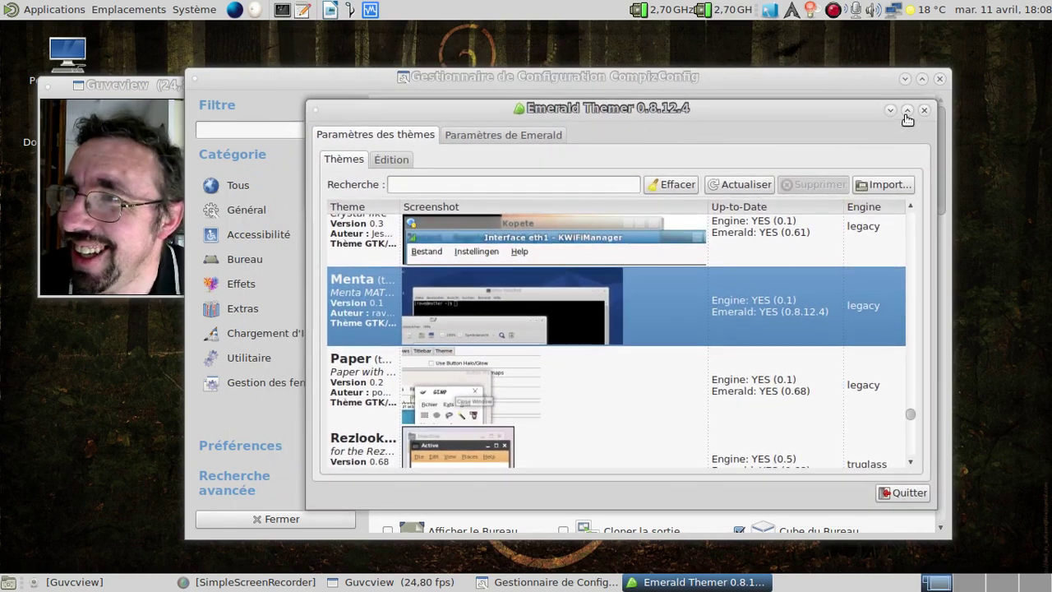
pyautogui.click(928, 110)
pyautogui.click(942, 79)
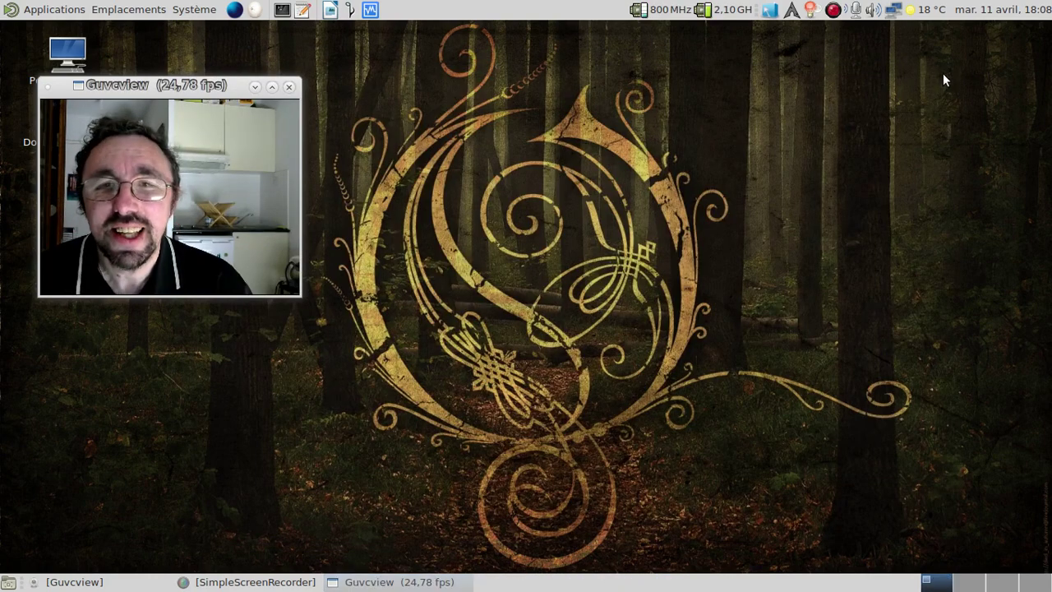